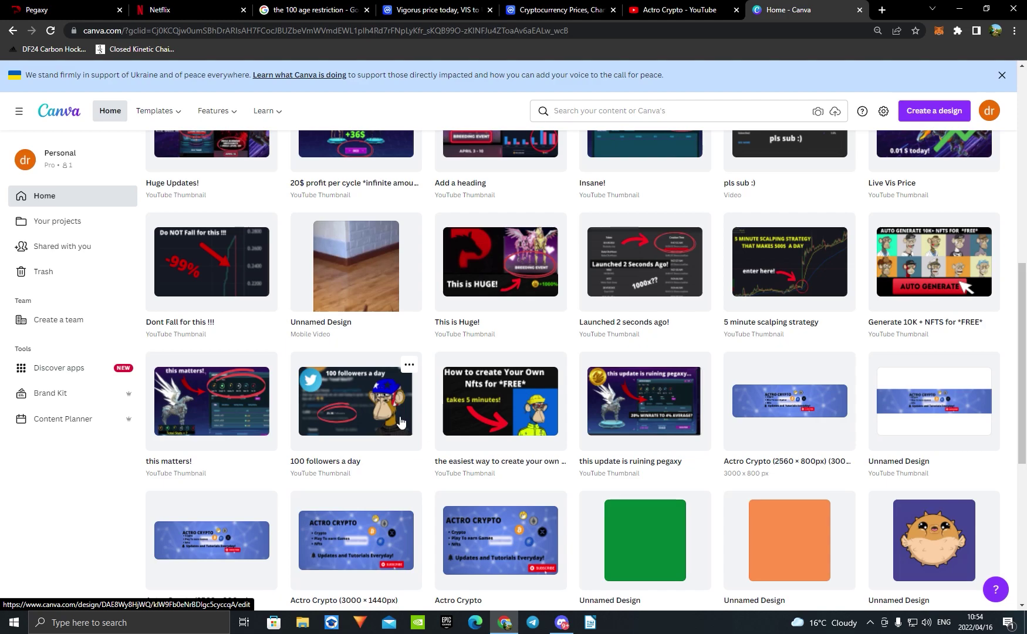
# - Return to the top of the Canva home page and open the Create a design menu
pyautogui.scroll(8, 401, 421)
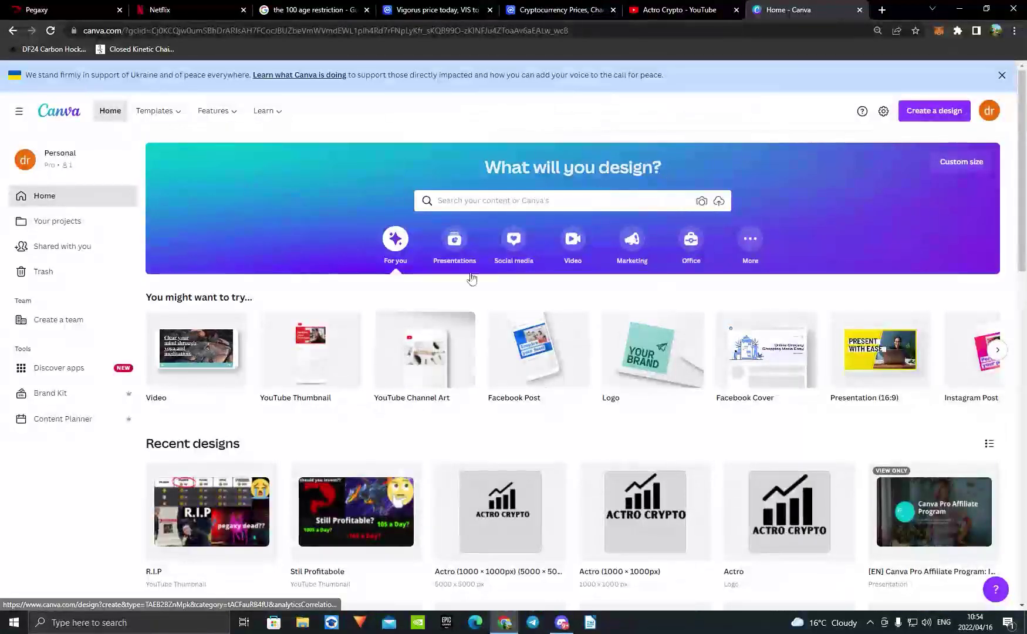
pyautogui.click(934, 117)
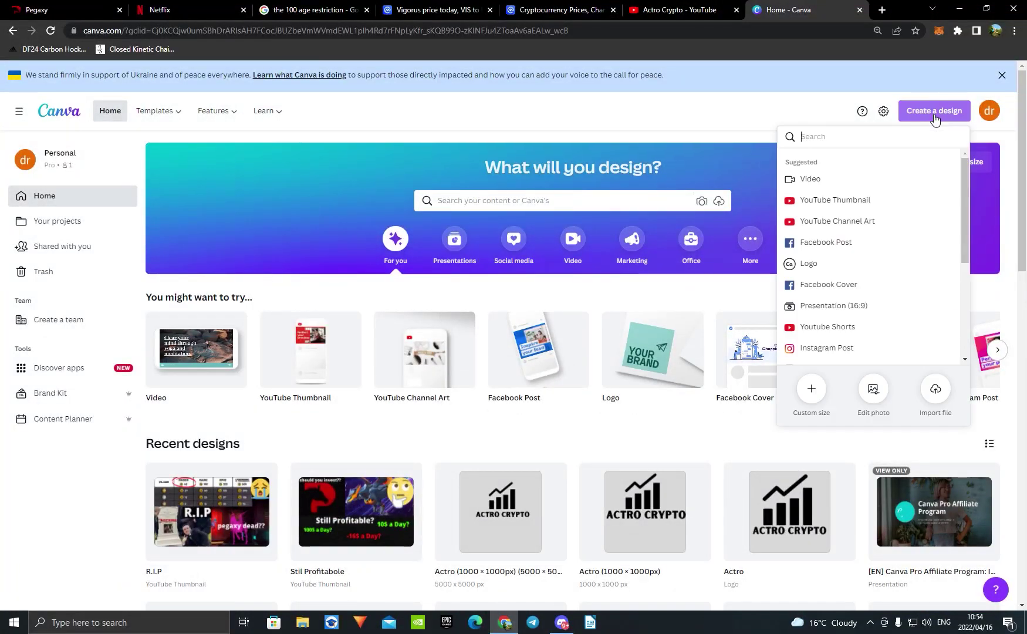
# - Create a custom-size design of 1000 × 1000 px
pyautogui.click(811, 390)
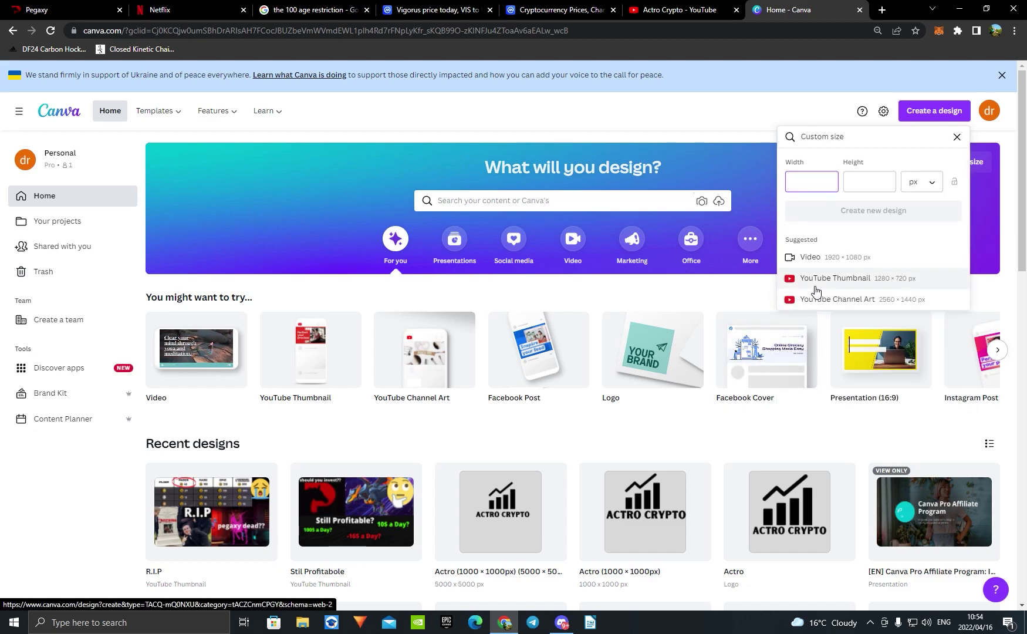
pyautogui.write('1000')
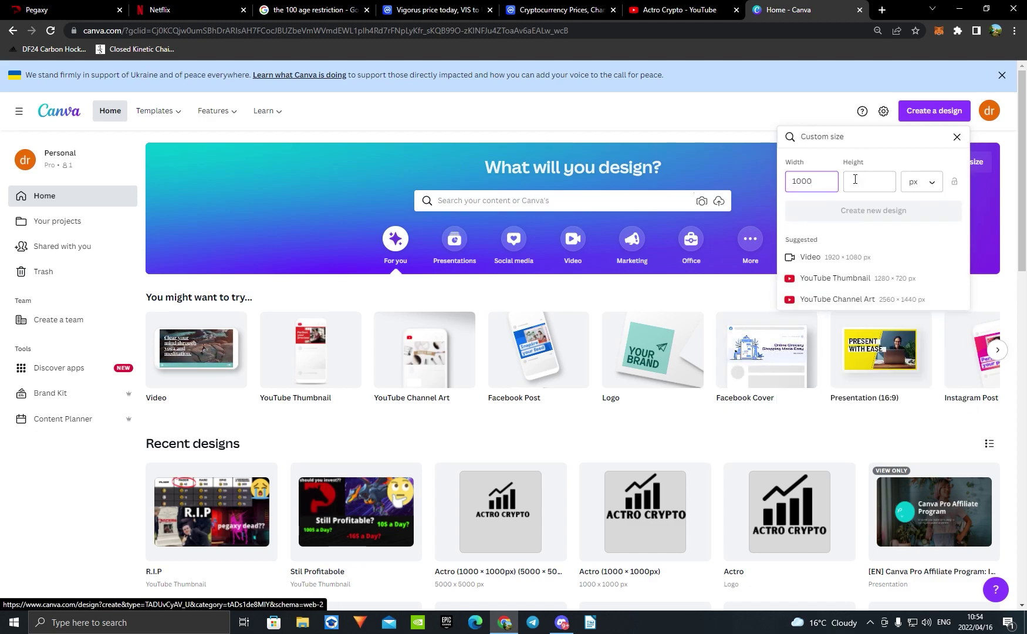
pyautogui.click(857, 181)
pyautogui.write('1000')
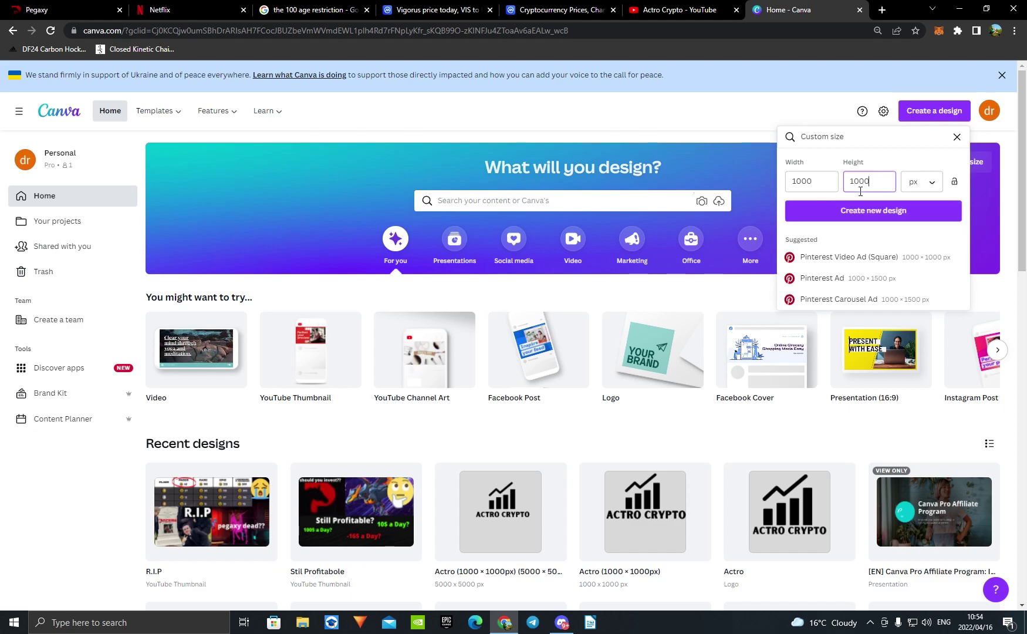
pyautogui.click(875, 212)
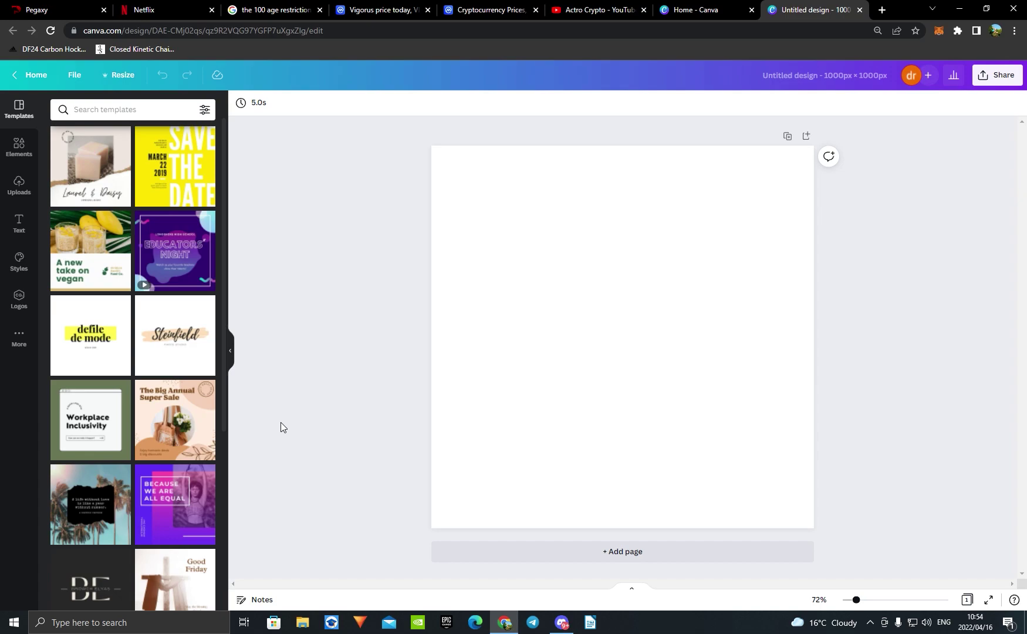
# - Search Elements for 'bear' graphics and add the pink teddy bear
pyautogui.click(18, 148)
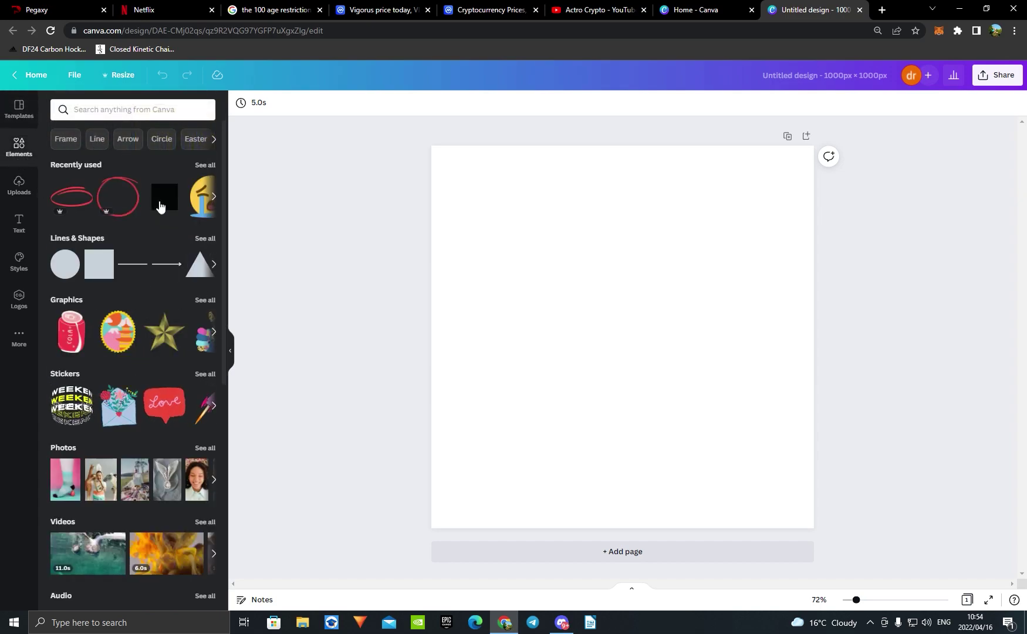
pyautogui.click(106, 111)
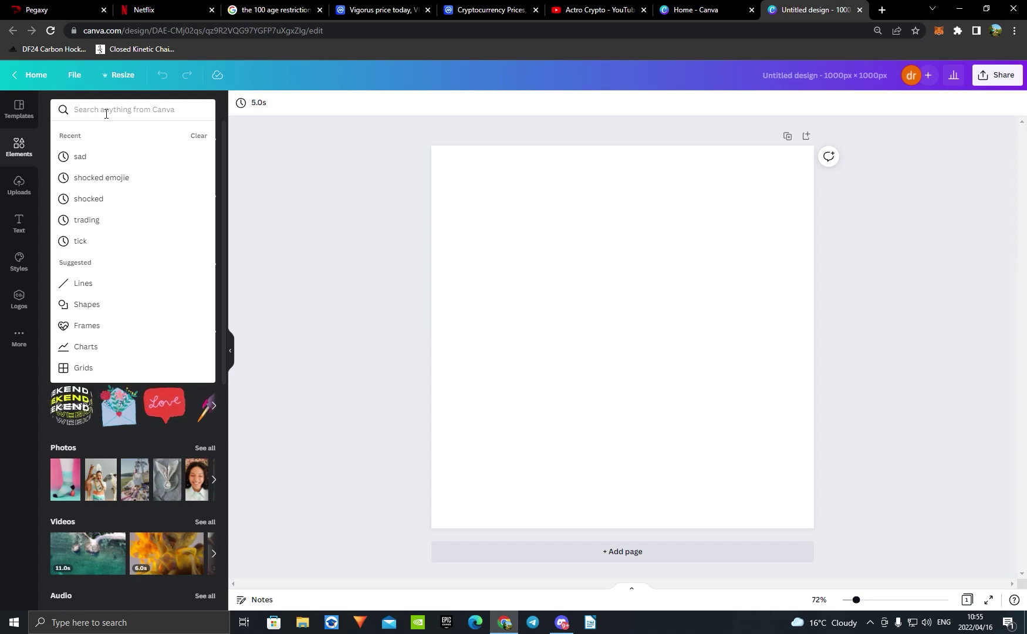
pyautogui.write('bear')
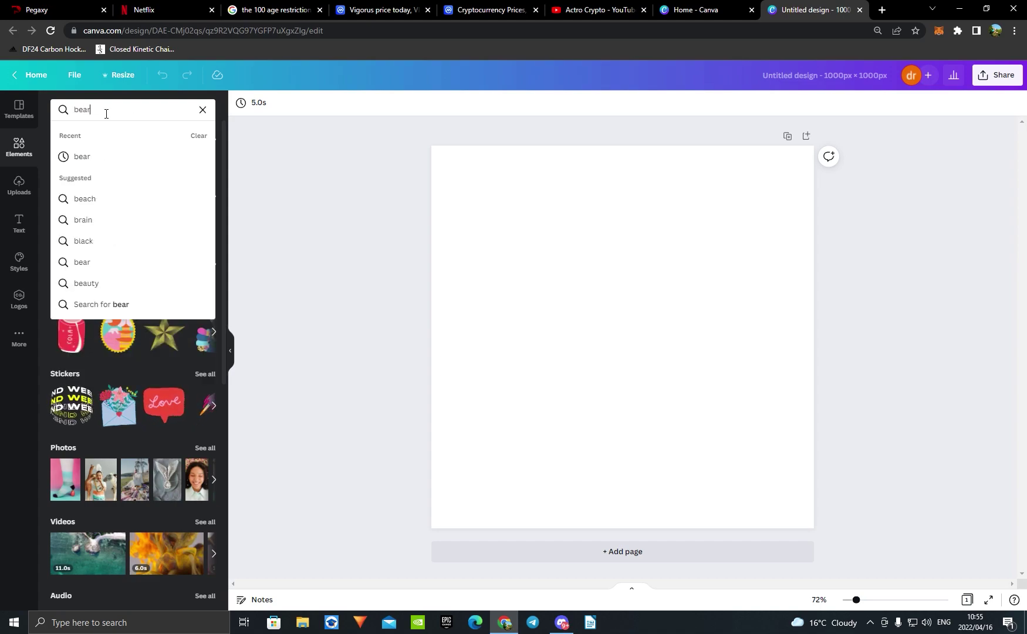
pyautogui.press('Return')
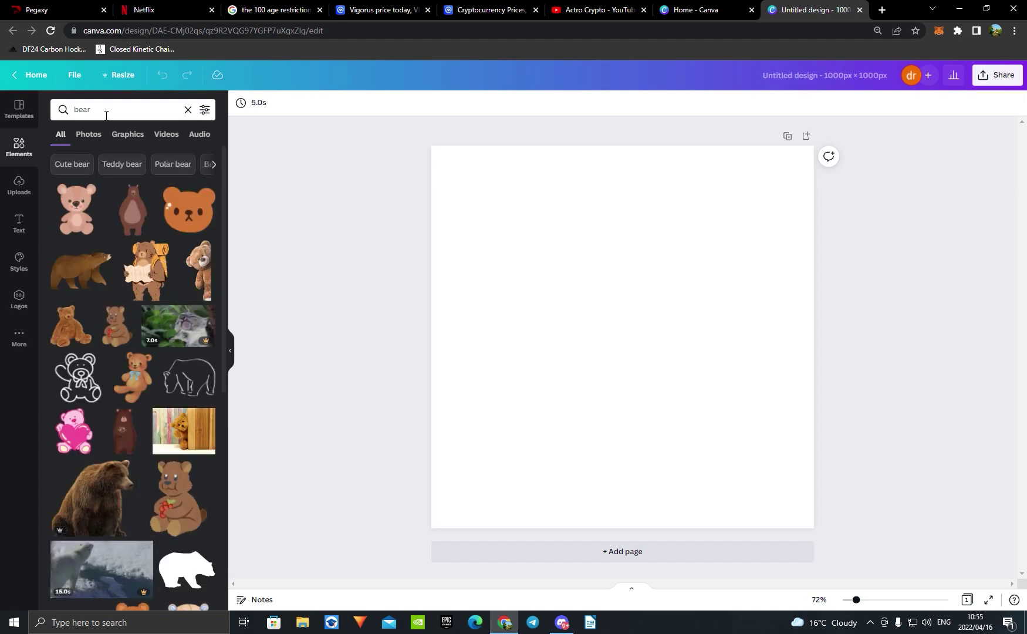
pyautogui.click(130, 136)
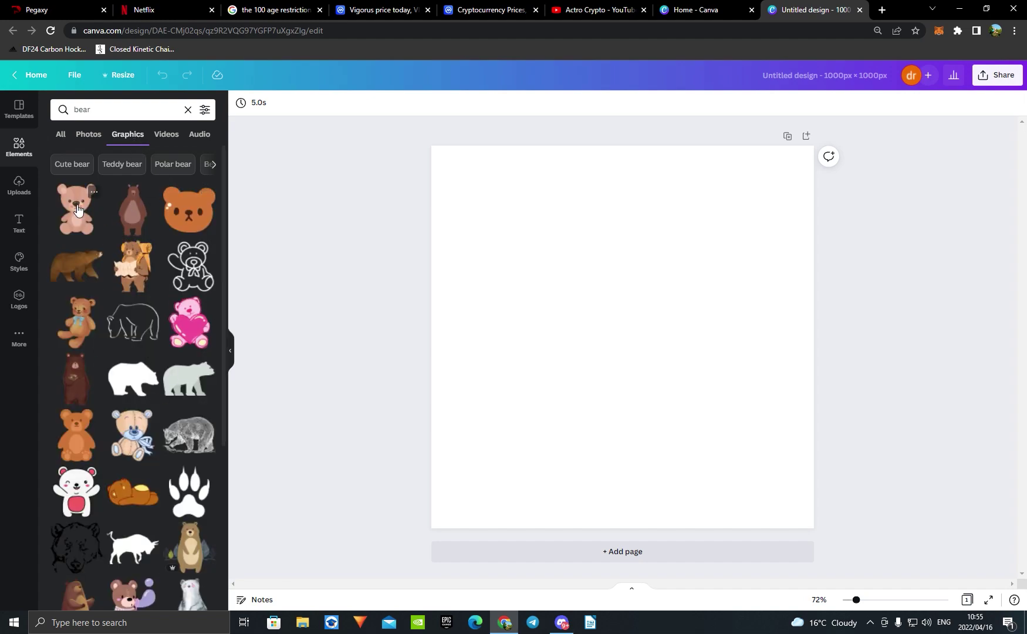
pyautogui.click(77, 210)
# - Enlarge the teddy bear and centre it on the page
pyautogui.moveTo(680, 418); pyautogui.dragTo(743, 495)
pyautogui.moveTo(685, 415)
pyautogui.mouseDown()
pyautogui.moveTo(671, 395)
pyautogui.moveTo(676, 410)
pyautogui.mouseUp()
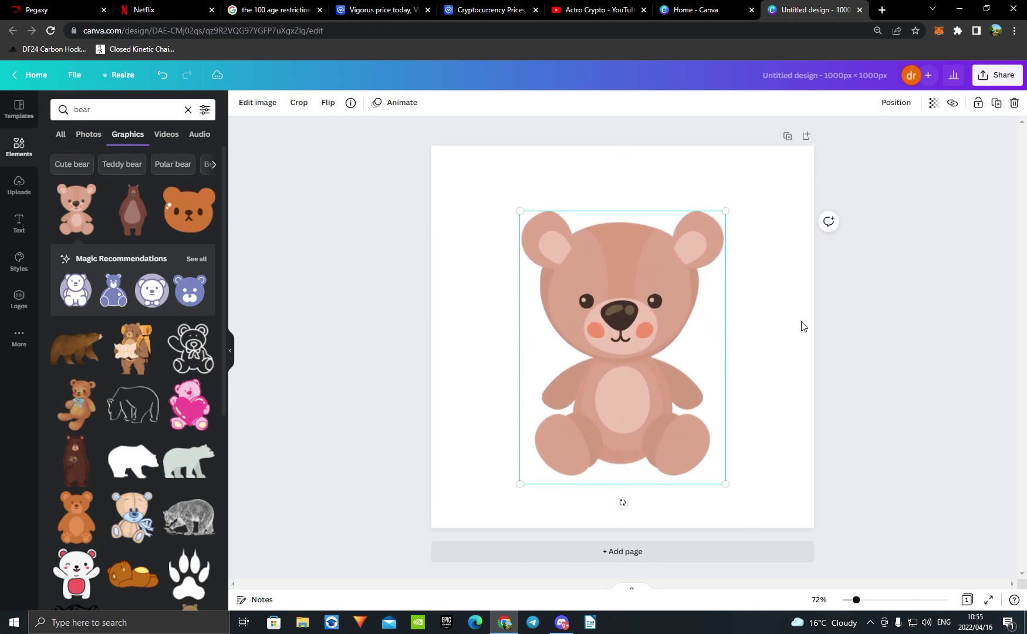
pyautogui.click(769, 314)
pyautogui.click(875, 312)
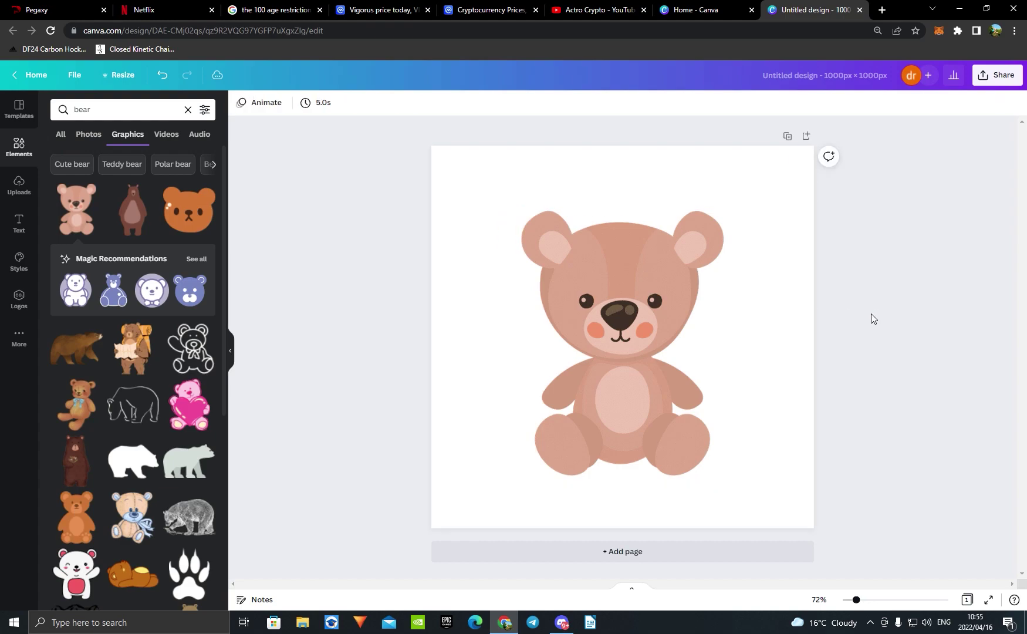
# - Add a blank page 2 below the bear page and clear the 'bear' search
pyautogui.click(658, 556)
pyautogui.scroll(5, 573, 450)
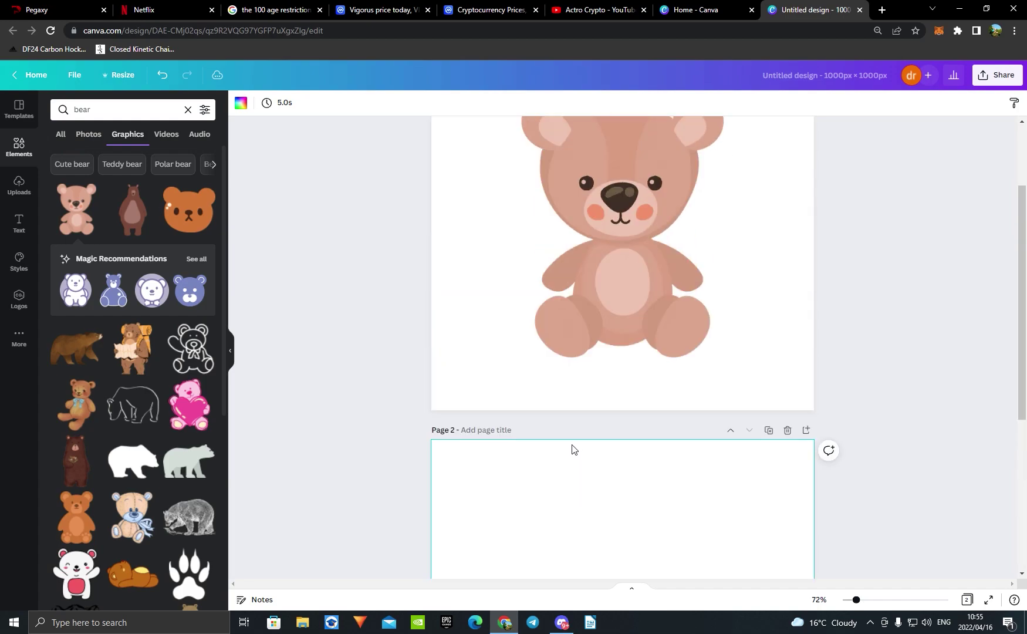
pyautogui.scroll(2, 587, 436)
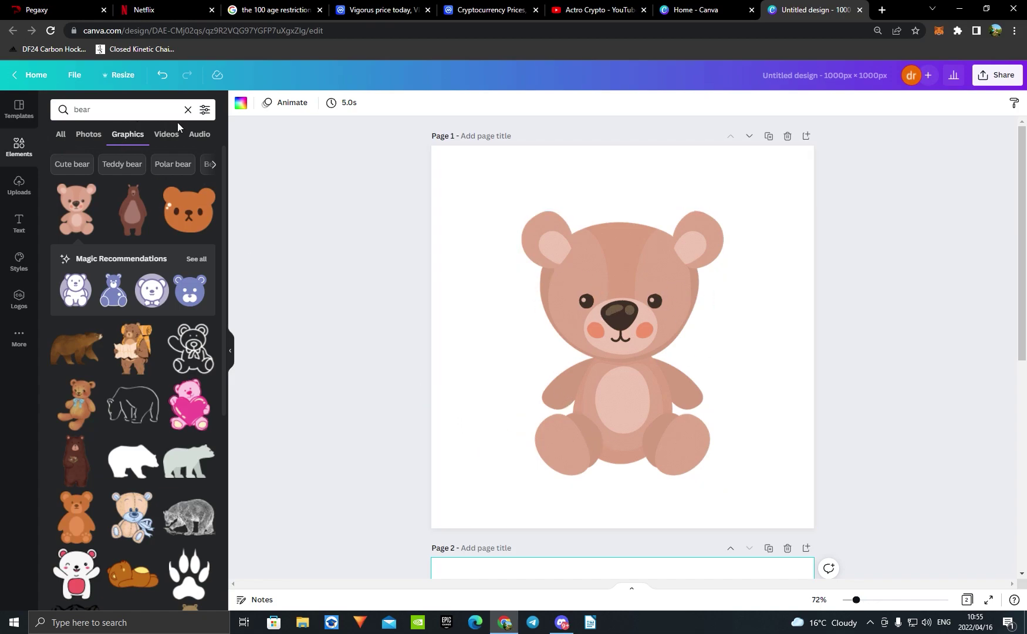
pyautogui.click(187, 109)
# - Search 'glasses' and fit the black rectangular glasses over the bear's eyes
pyautogui.write('glasses')
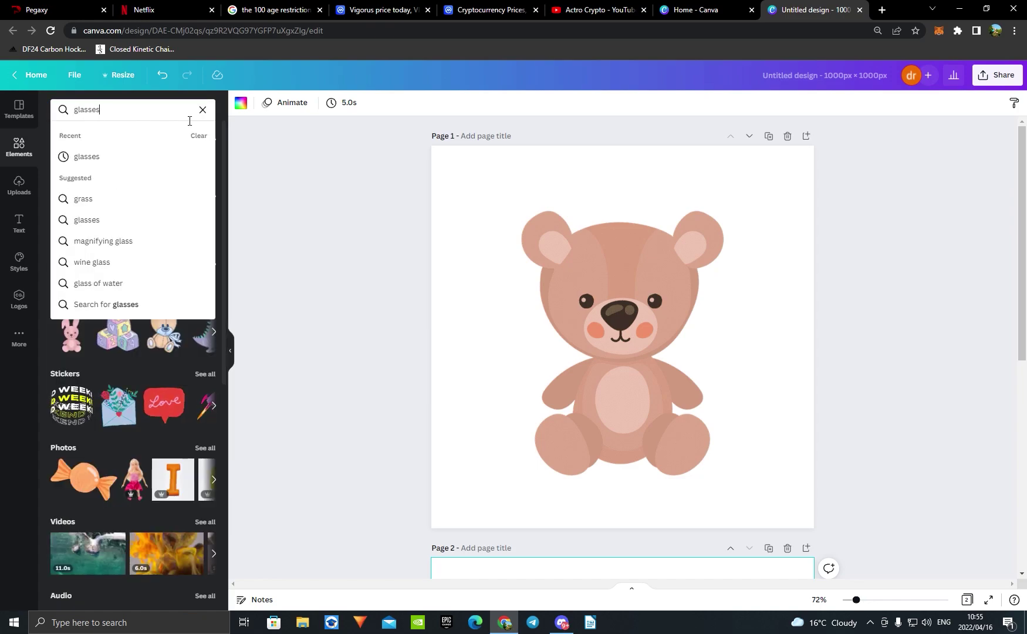
pyautogui.press('Return')
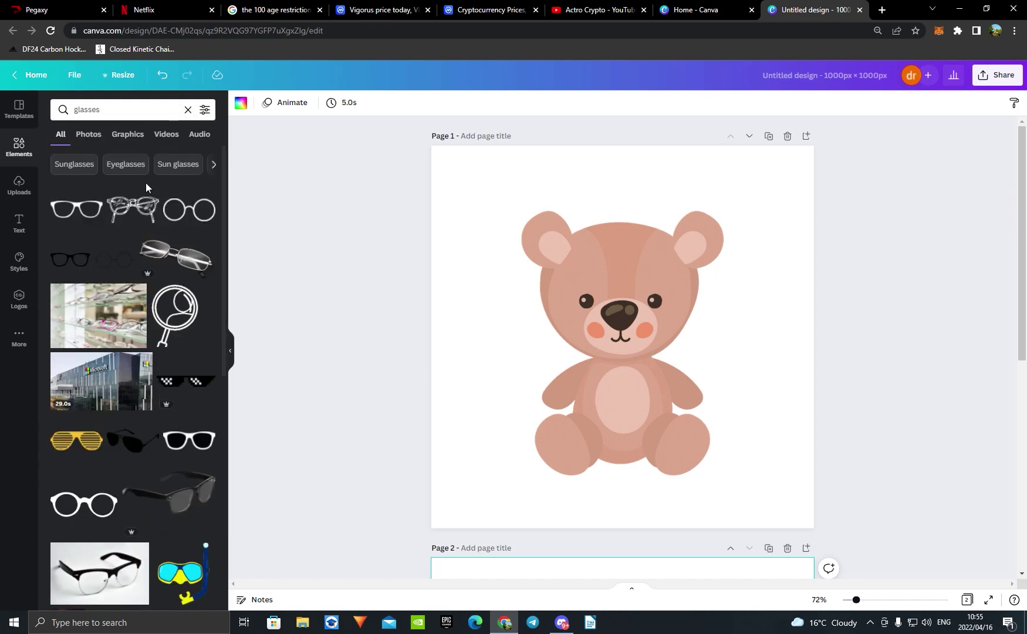
pyautogui.click(82, 260)
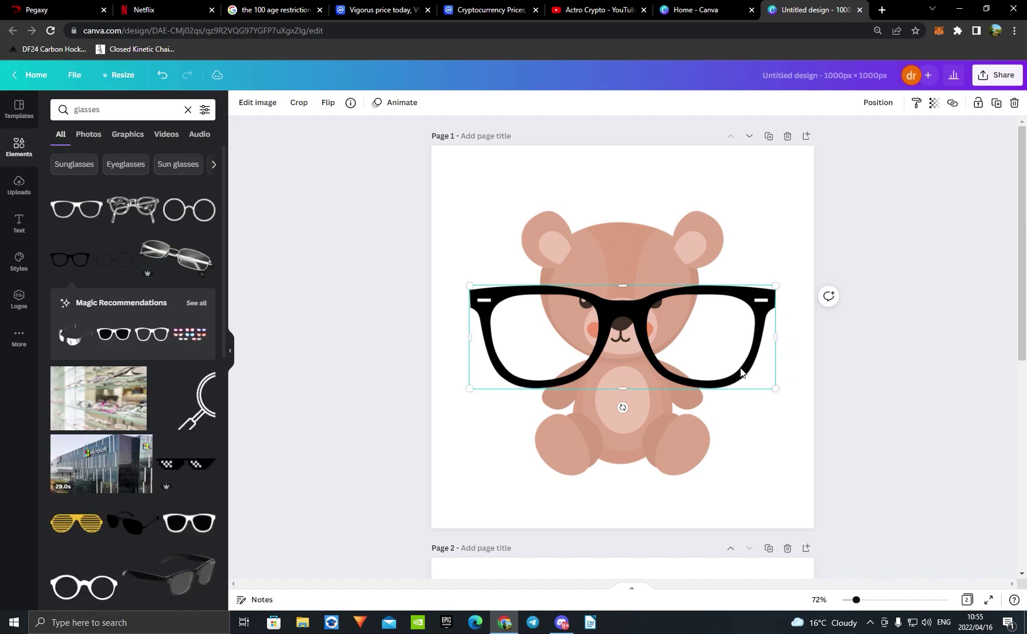
pyautogui.moveTo(738, 333); pyautogui.dragTo(751, 313)
pyautogui.moveTo(790, 375); pyautogui.dragTo(658, 328)
pyautogui.moveTo(587, 296); pyautogui.dragTo(643, 304)
pyautogui.moveTo(713, 340); pyautogui.dragTo(699, 332)
pyautogui.moveTo(653, 303); pyautogui.dragTo(656, 305)
pyautogui.moveTo(705, 339); pyautogui.dragTo(680, 321)
pyautogui.click(761, 304)
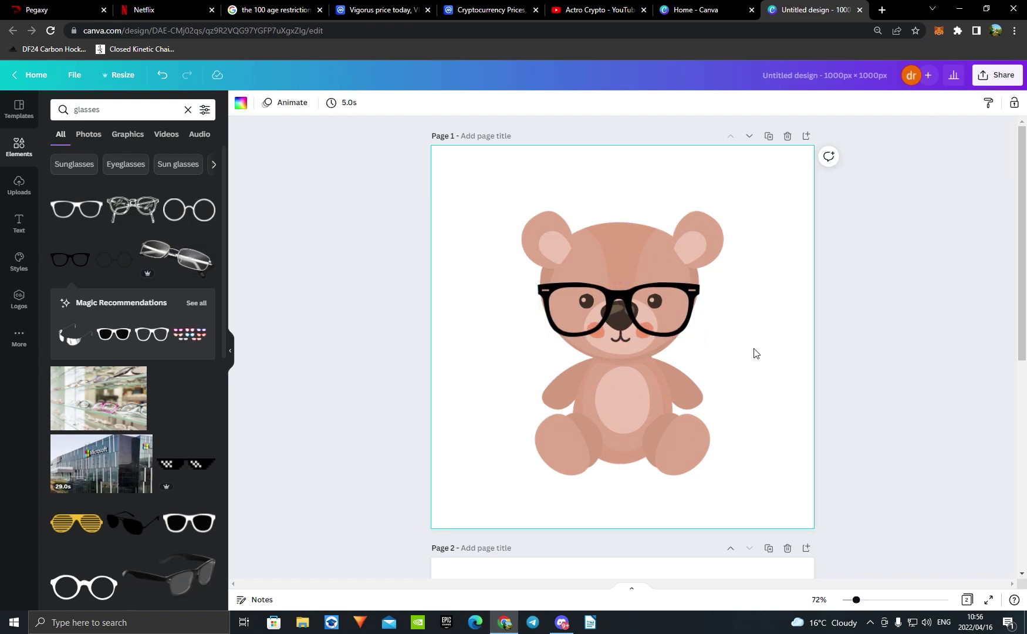
# - Paste a copy of the black glasses onto page 2
pyautogui.click(631, 317)
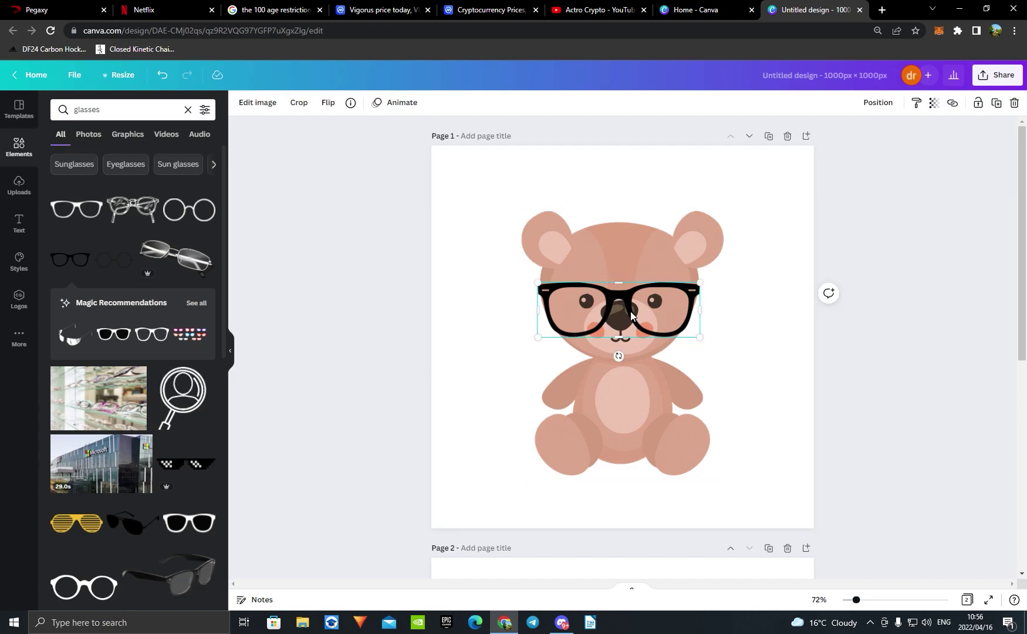
pyautogui.scroll(-5, 822, 357)
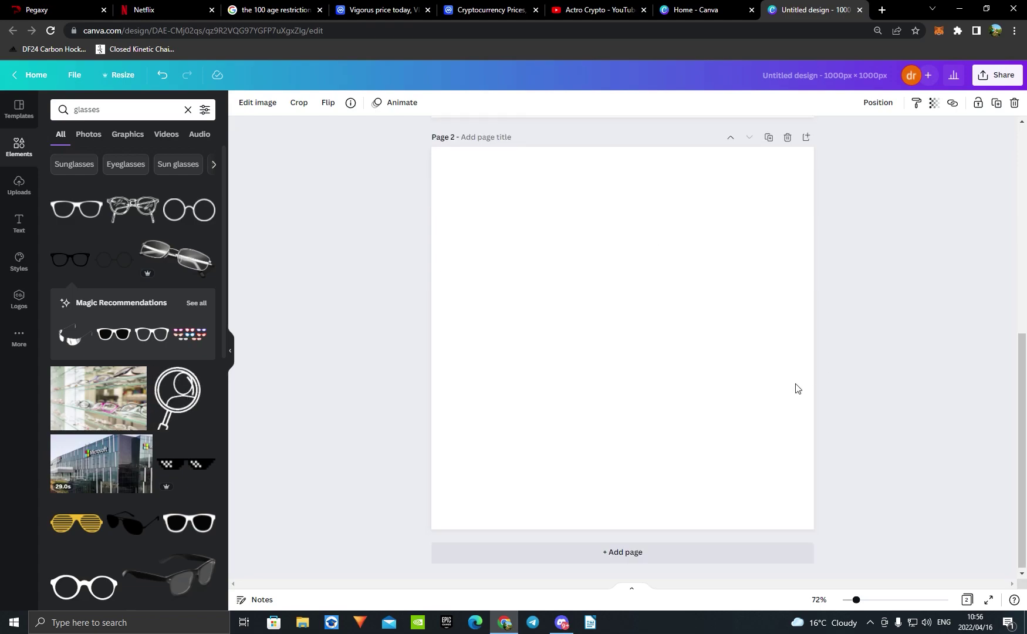
pyautogui.click(662, 389)
pyautogui.hotkey('ctrl', 'v')
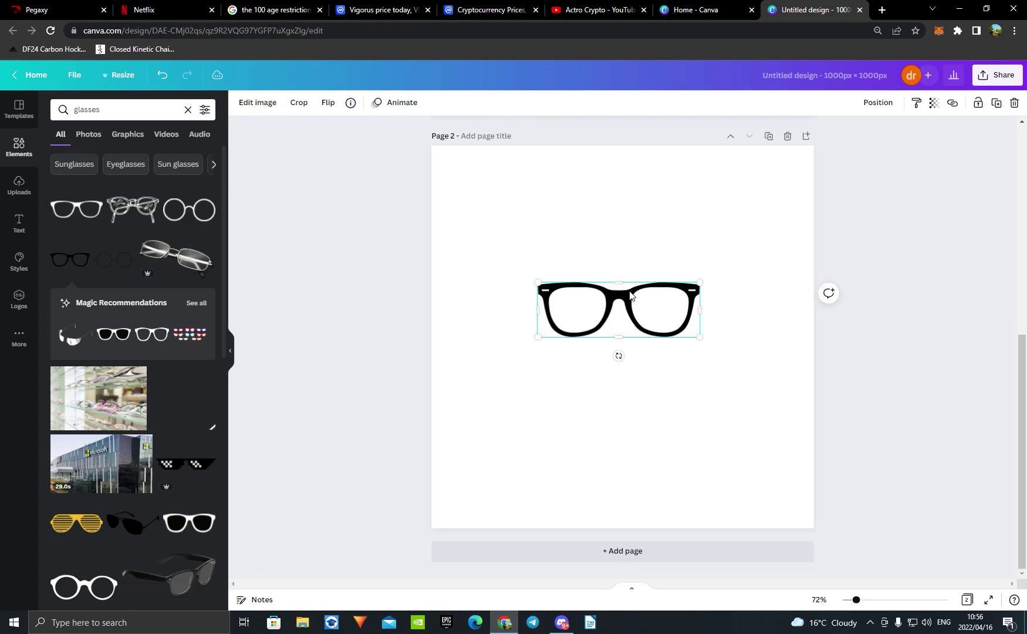
pyautogui.scroll(5, 874, 479)
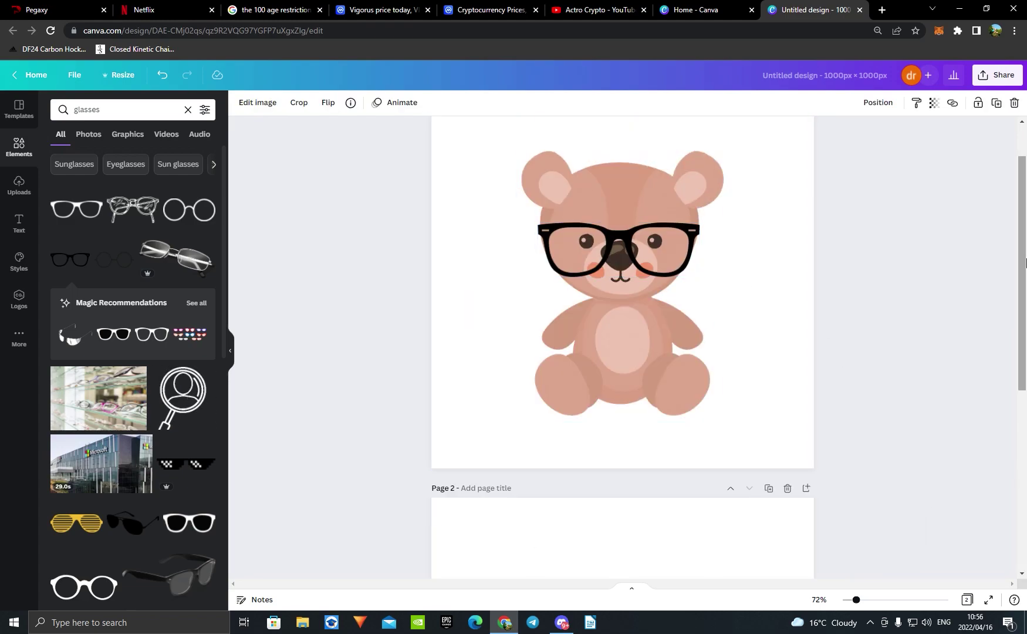
pyautogui.scroll(-3, 965, 292)
pyautogui.scroll(-2, 935, 289)
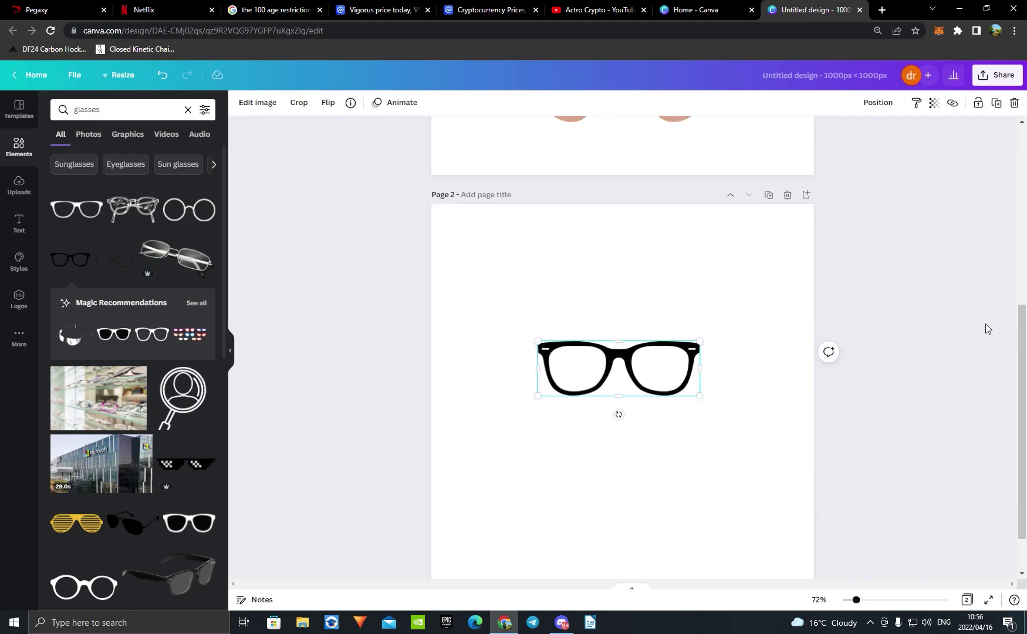
# - Replace the bear's black glasses with round glasses over its eyes
pyautogui.click(186, 211)
pyautogui.moveTo(628, 365); pyautogui.dragTo(596, 336)
pyautogui.click(638, 191)
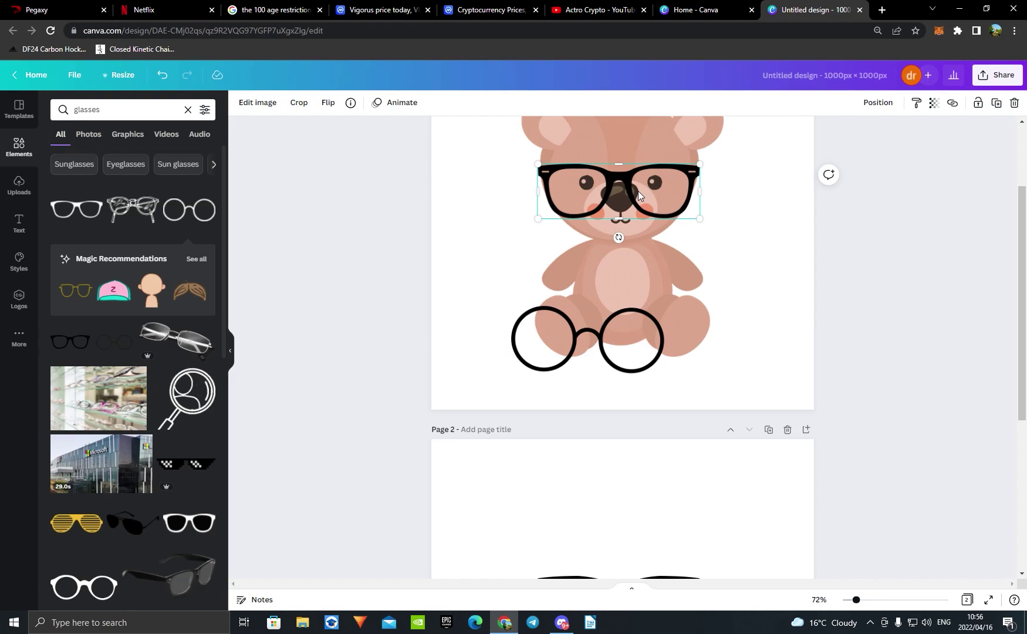
pyautogui.press('Delete')
pyautogui.moveTo(613, 359); pyautogui.dragTo(648, 203)
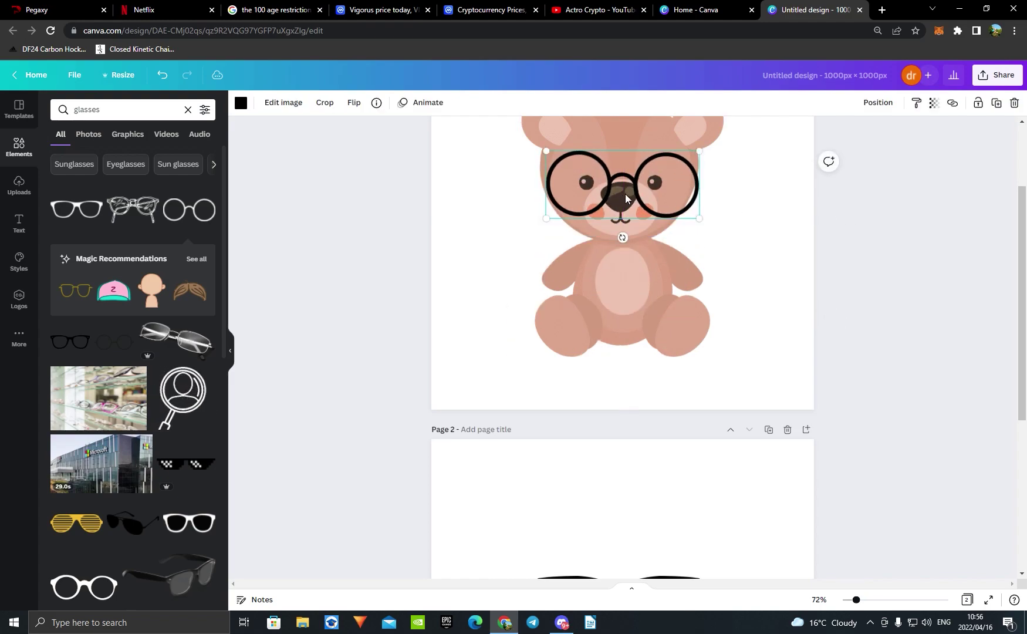
pyautogui.scroll(-5, 860, 294)
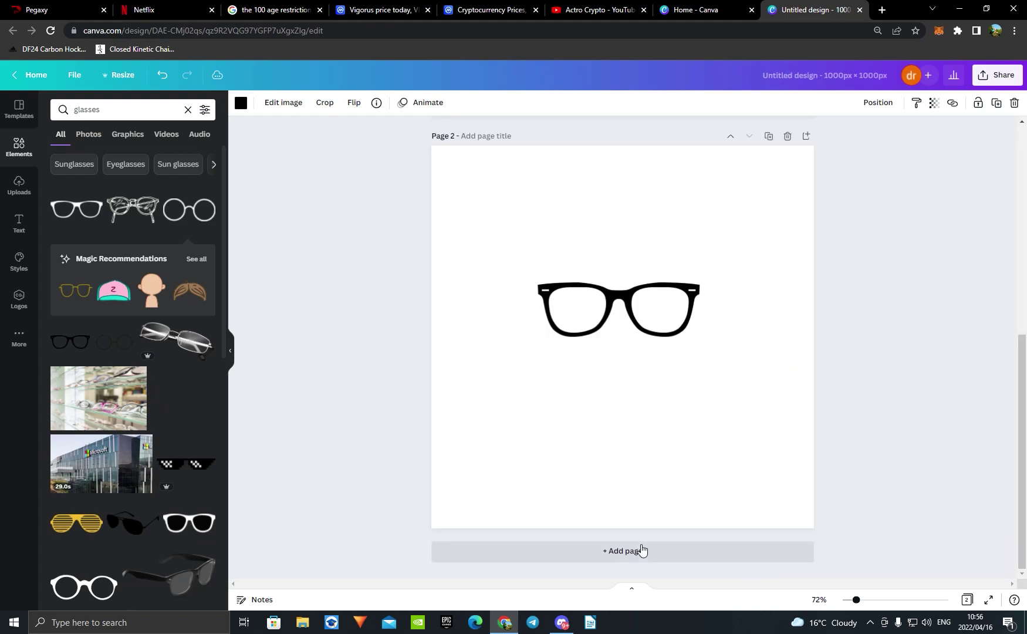
# - Paste the round glasses onto new page 3 and add blank page 4
pyautogui.click(642, 550)
pyautogui.hotkey('ctrl', 'v')
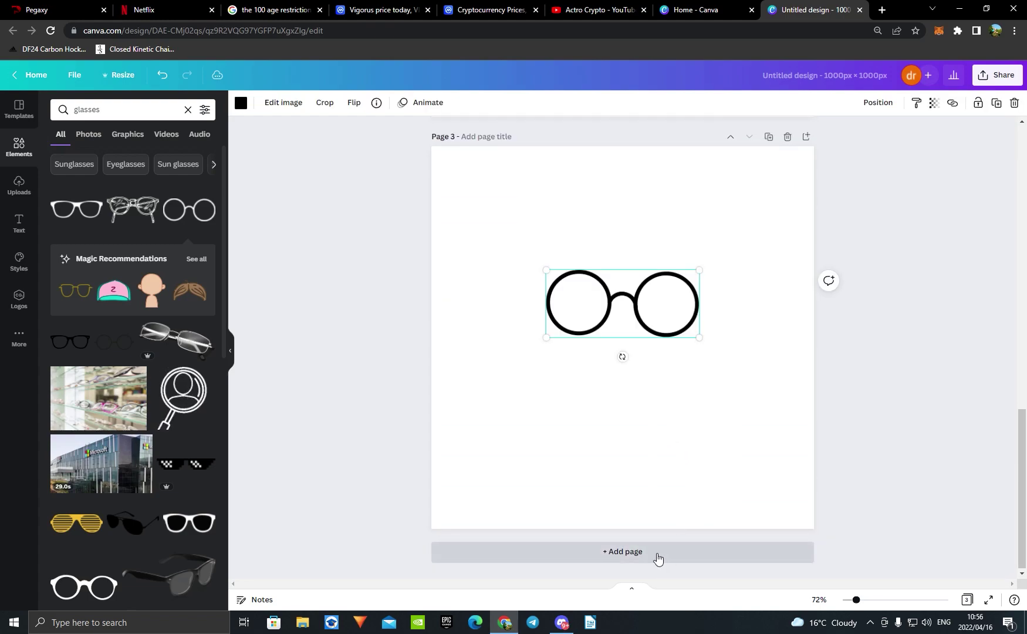
pyautogui.click(655, 554)
pyautogui.scroll(5, 863, 476)
# - Search 'hats', remove the bear's glasses and place the straw hat on its head
pyautogui.click(188, 109)
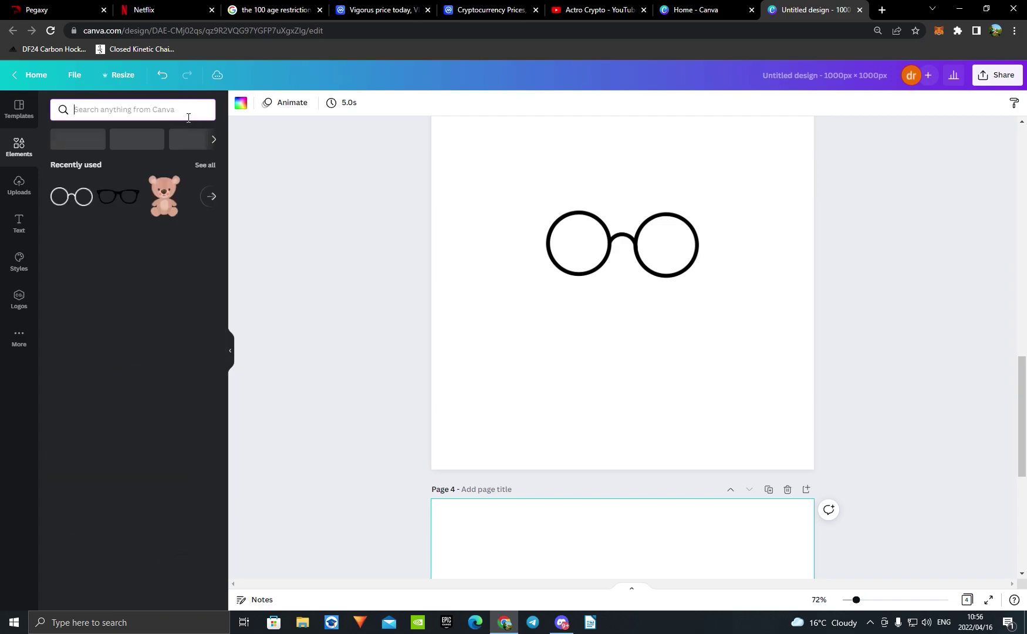
pyautogui.write('hats')
pyautogui.press('Return')
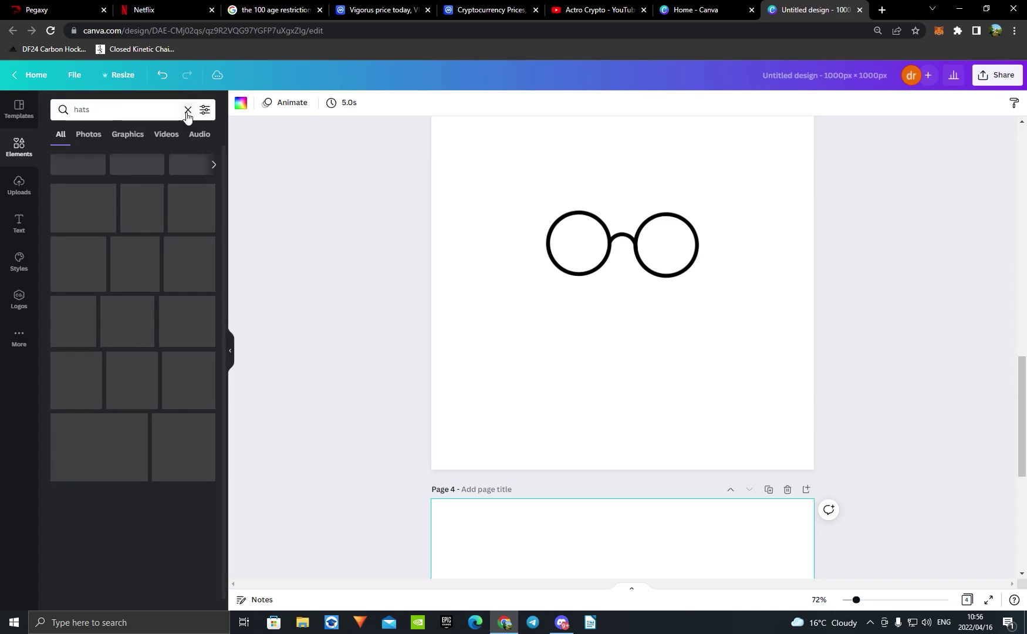
pyautogui.scroll(5, 446, 367)
pyautogui.scroll(9, 446, 367)
pyautogui.click(610, 254)
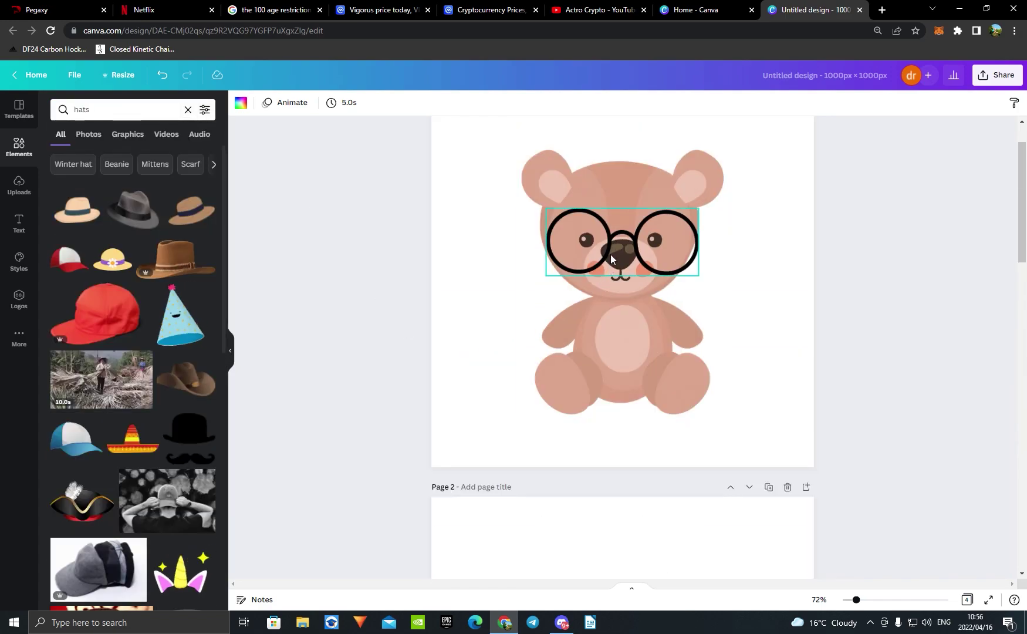
pyautogui.press('Delete')
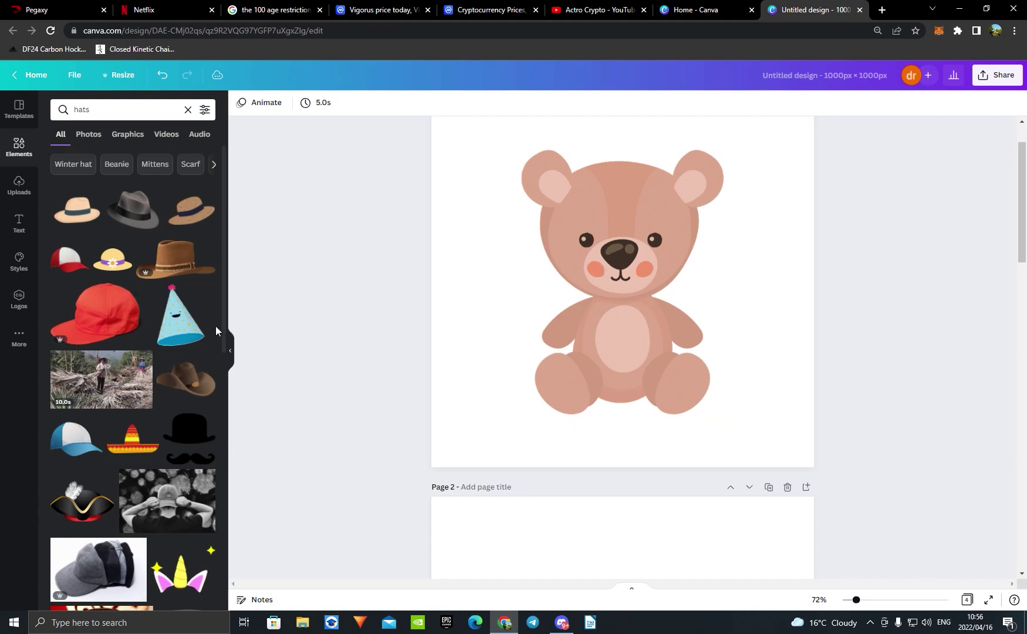
pyautogui.click(88, 217)
pyautogui.moveTo(598, 276); pyautogui.dragTo(615, 160)
pyautogui.scroll(1, 703, 304)
pyautogui.moveTo(619, 243); pyautogui.dragTo(620, 239)
# - Paste a copy of the straw hat onto page 4 and add blank page 5
pyautogui.click(791, 262)
pyautogui.click(571, 213)
pyautogui.click(839, 258)
pyautogui.click(631, 238)
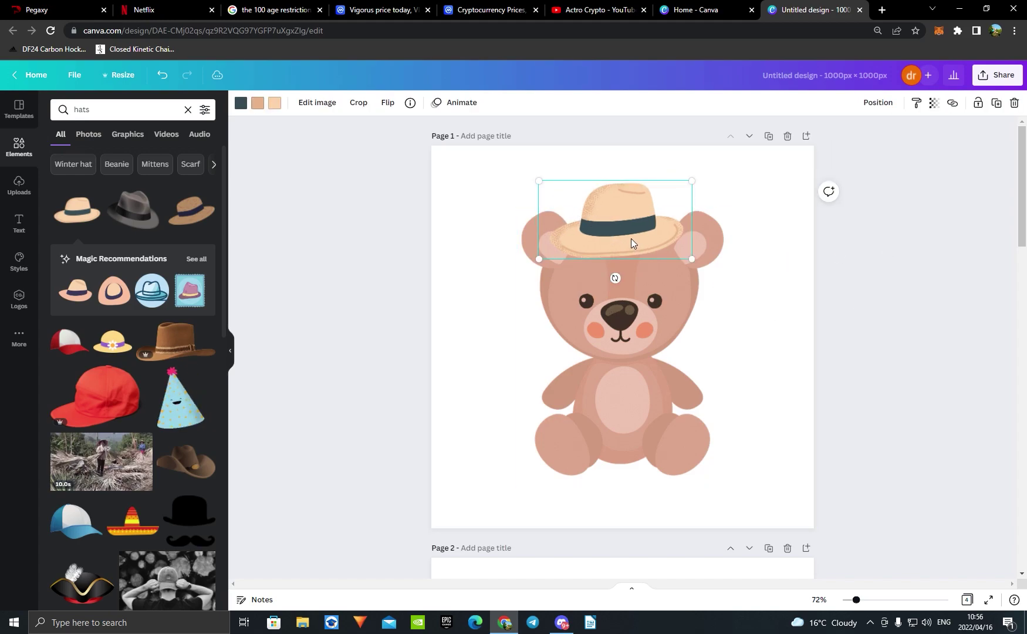
pyautogui.scroll(-20, 942, 345)
pyautogui.click(651, 420)
pyautogui.hotkey('ctrl', 'v')
pyautogui.click(625, 552)
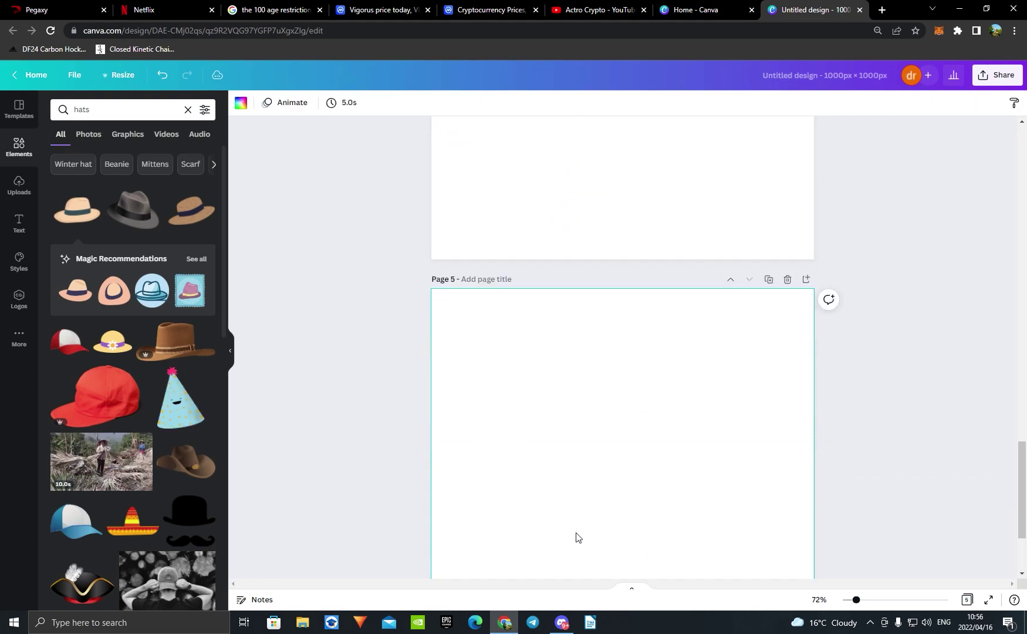
# - Swap the bear's straw hat for a sombrero and add blank page 6
pyautogui.scroll(5, 385, 392)
pyautogui.scroll(10, 385, 393)
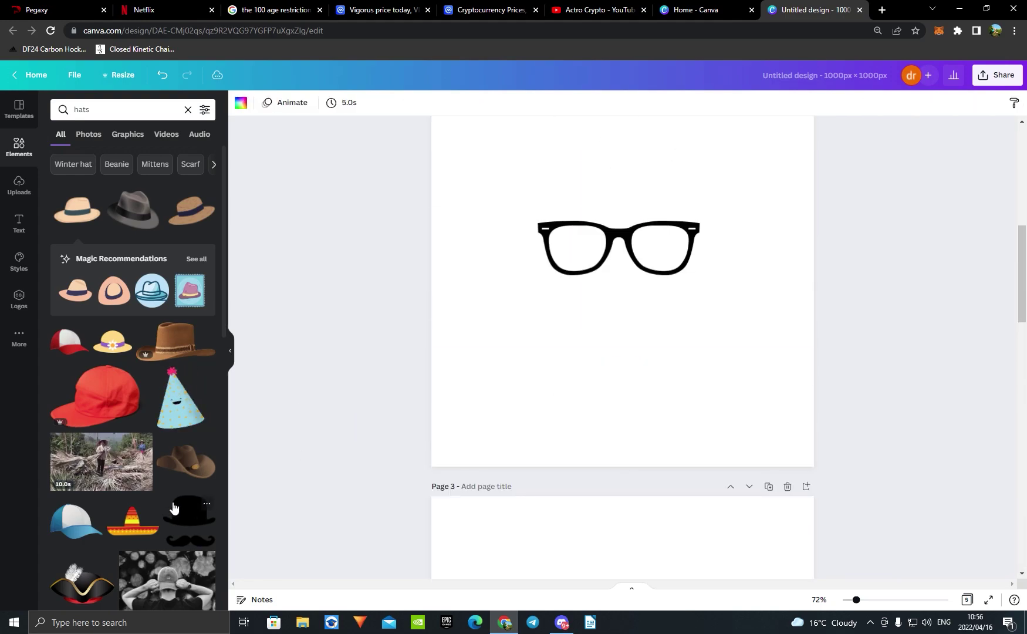
pyautogui.scroll(5, 403, 447)
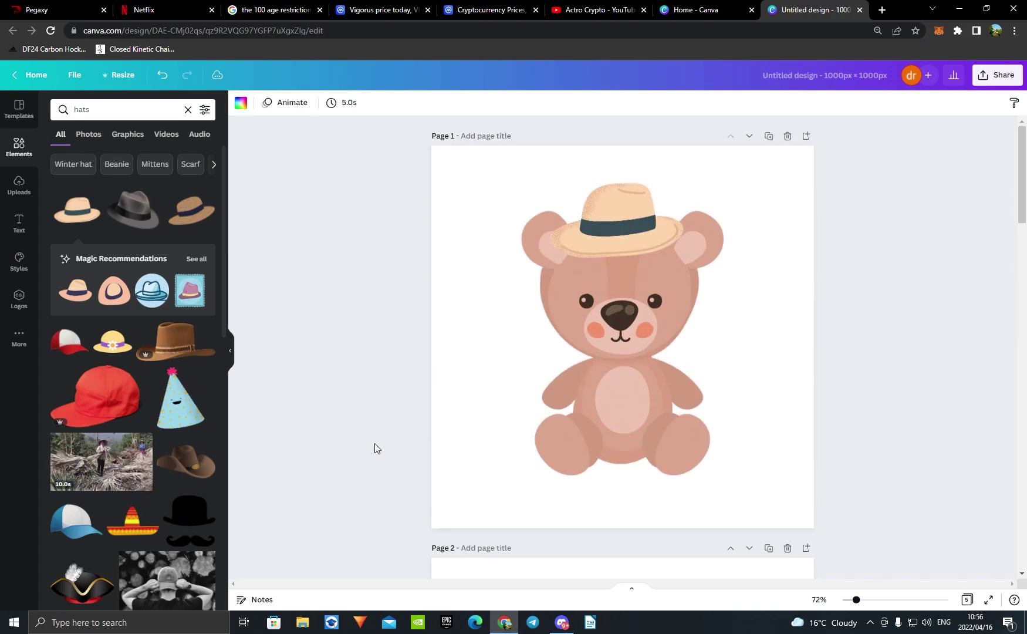
pyautogui.click(132, 520)
pyautogui.click(612, 214)
pyautogui.press('Delete')
pyautogui.moveTo(624, 359); pyautogui.dragTo(626, 245)
pyautogui.click(750, 239)
pyautogui.click(607, 225)
pyautogui.scroll(-20, 782, 387)
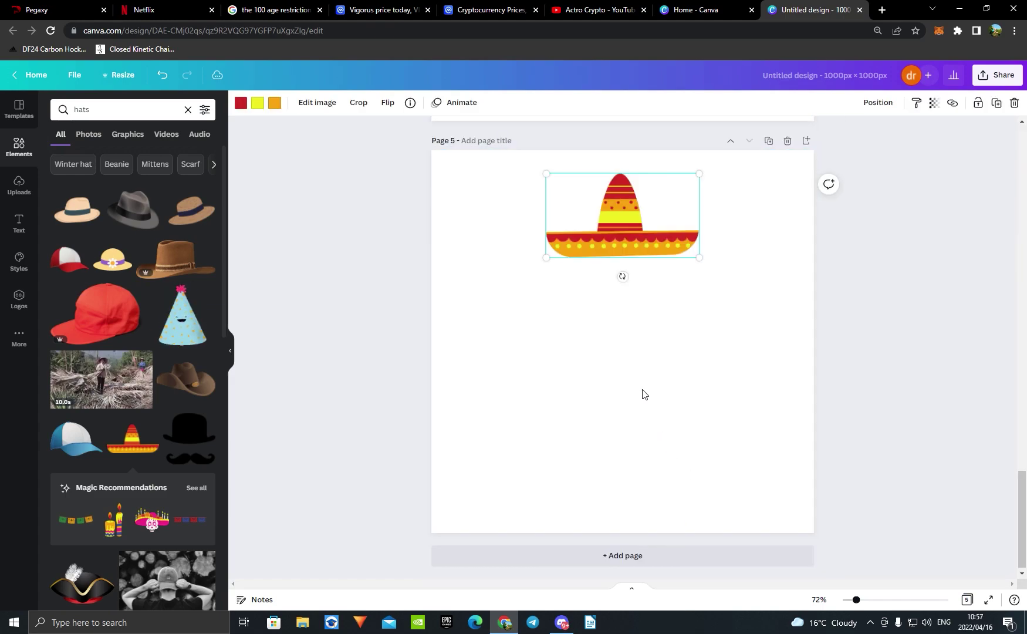
pyautogui.click(649, 554)
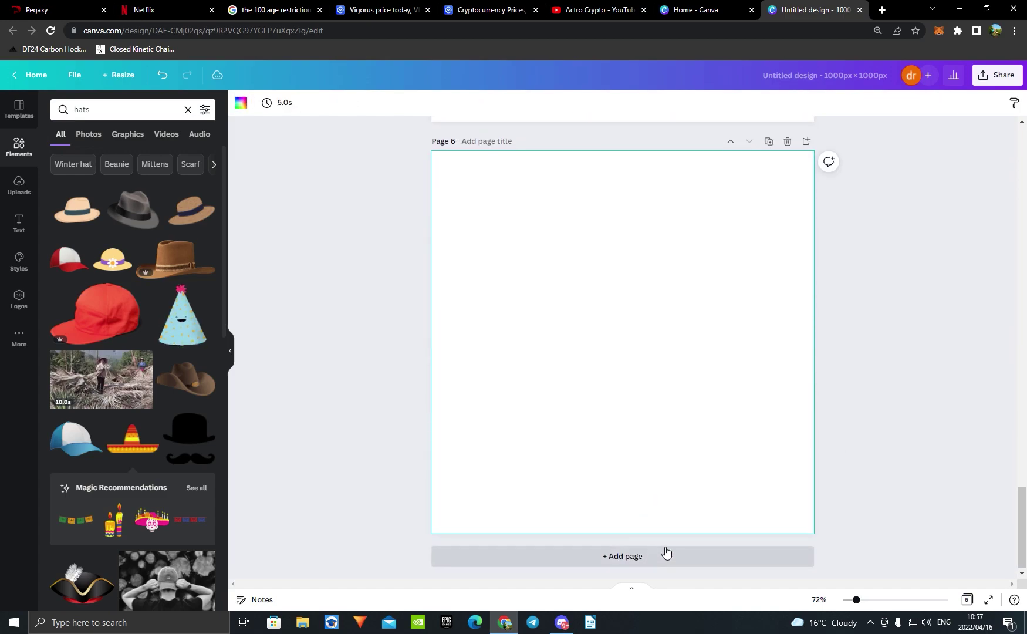
# - Search for 'chain' graphics and remove the sombrero from the bear
pyautogui.click(187, 109)
pyautogui.write('chain')
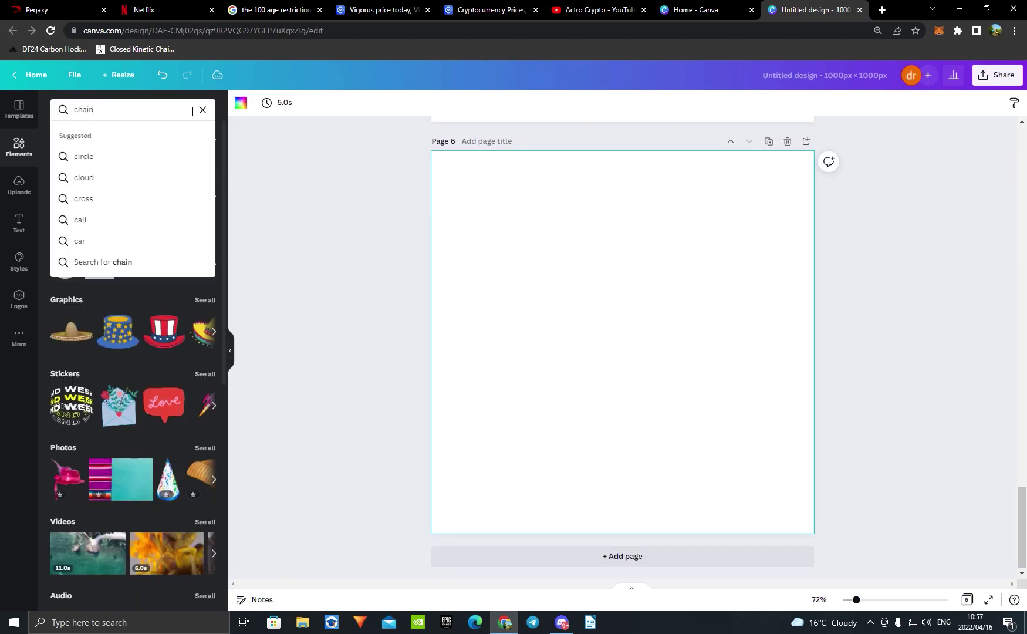
pyautogui.press('Return')
pyautogui.scroll(20, 443, 305)
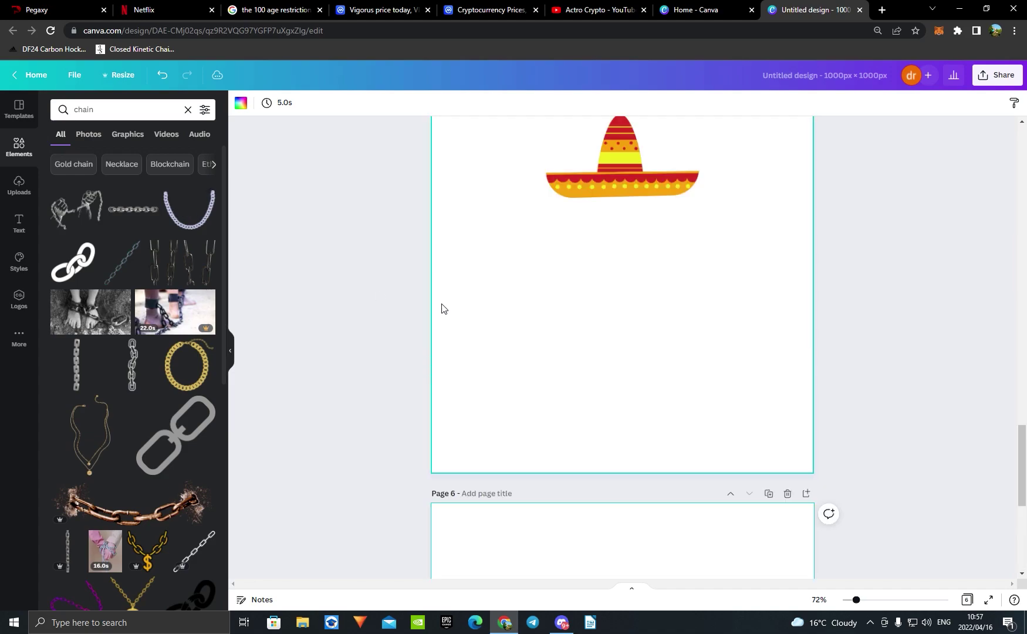
pyautogui.click(610, 226)
pyautogui.press('Delete')
pyautogui.click(198, 214)
pyautogui.moveTo(590, 402); pyautogui.dragTo(643, 400)
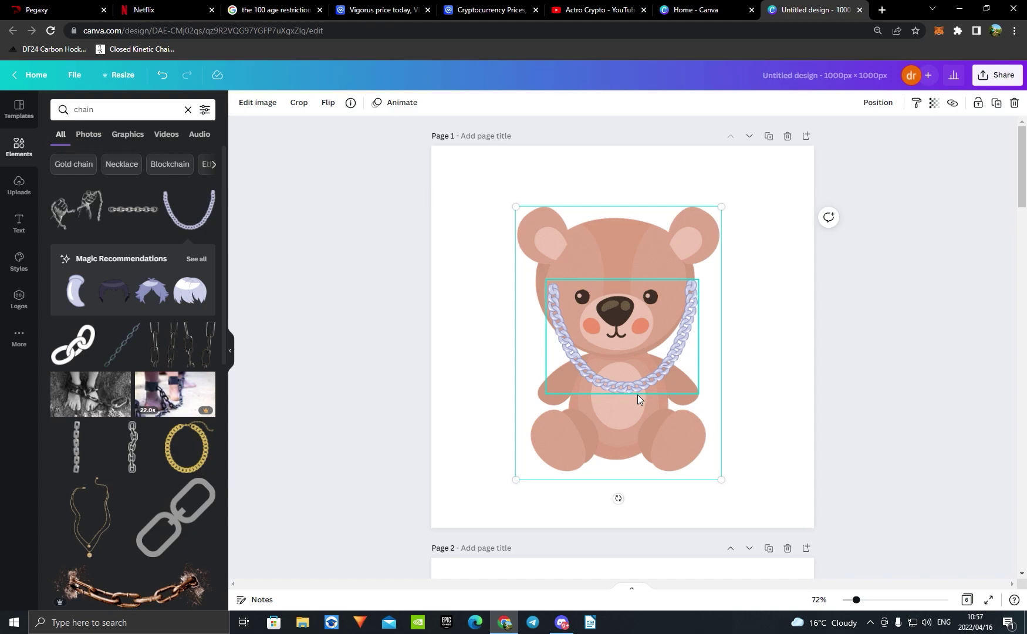
pyautogui.hotkey('ctrl', 'z')
pyautogui.hotkey('ctrl', 'z')
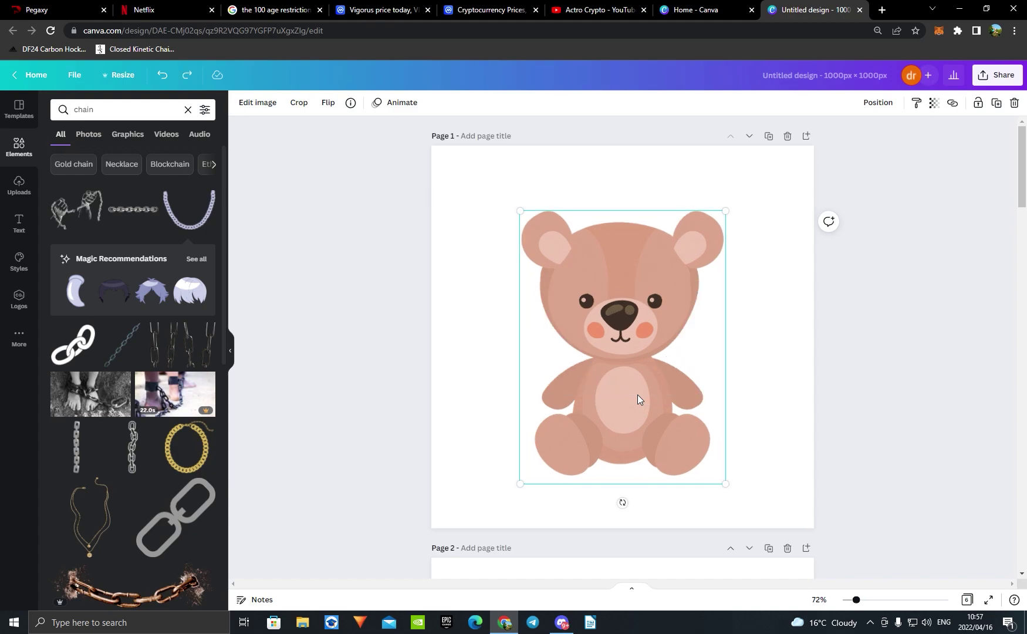
pyautogui.hotkey('ctrl', 'z')
pyautogui.click(622, 201)
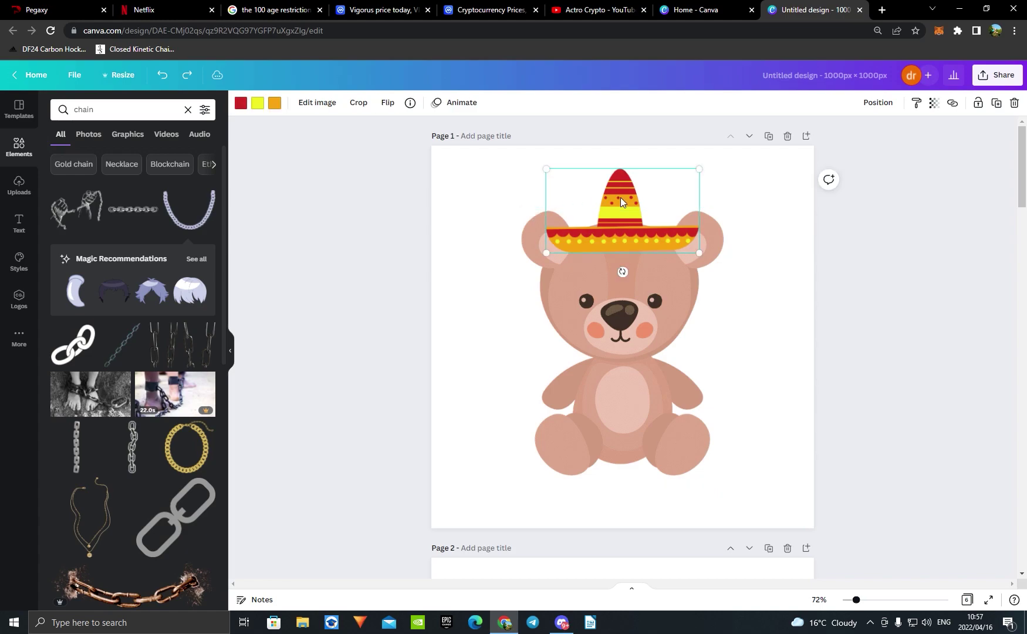
pyautogui.press('Delete')
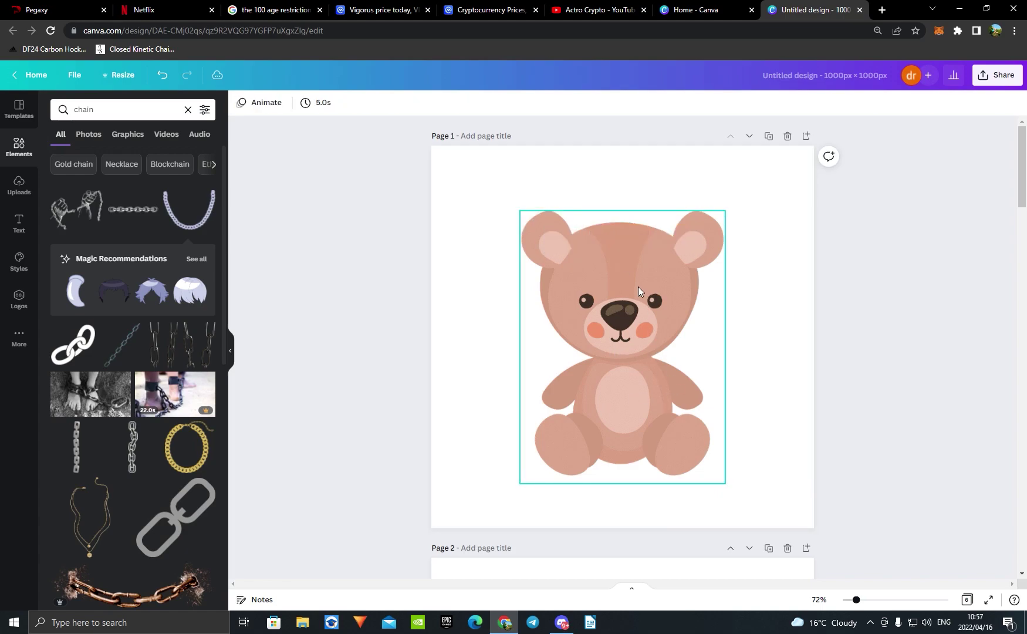
# - Add the silver chain necklace, shrink it and place it on the bear's chest
pyautogui.scroll(-5, 638, 291)
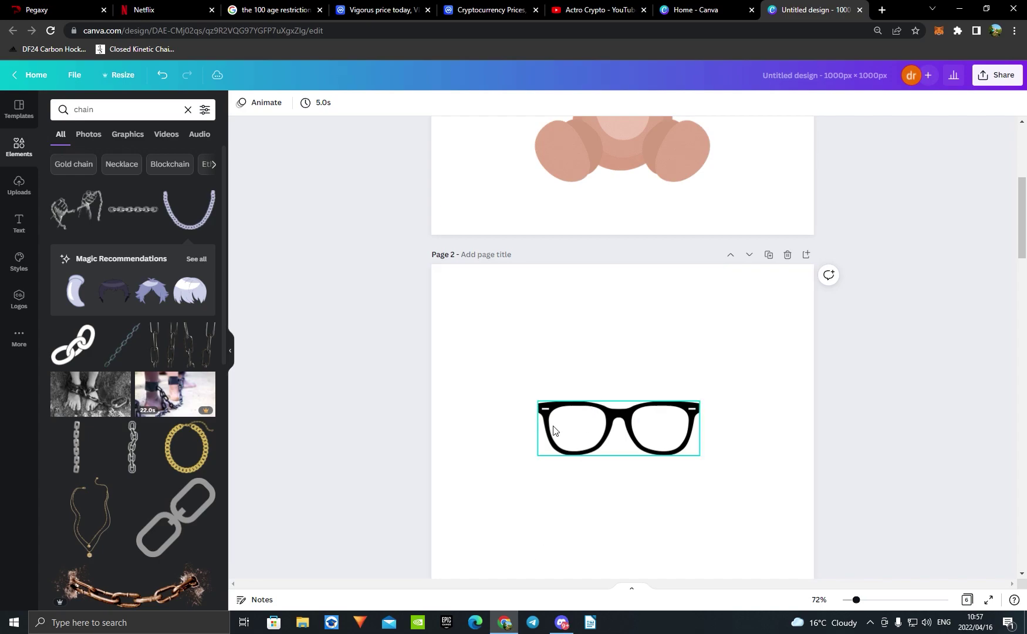
pyautogui.scroll(5, 972, 404)
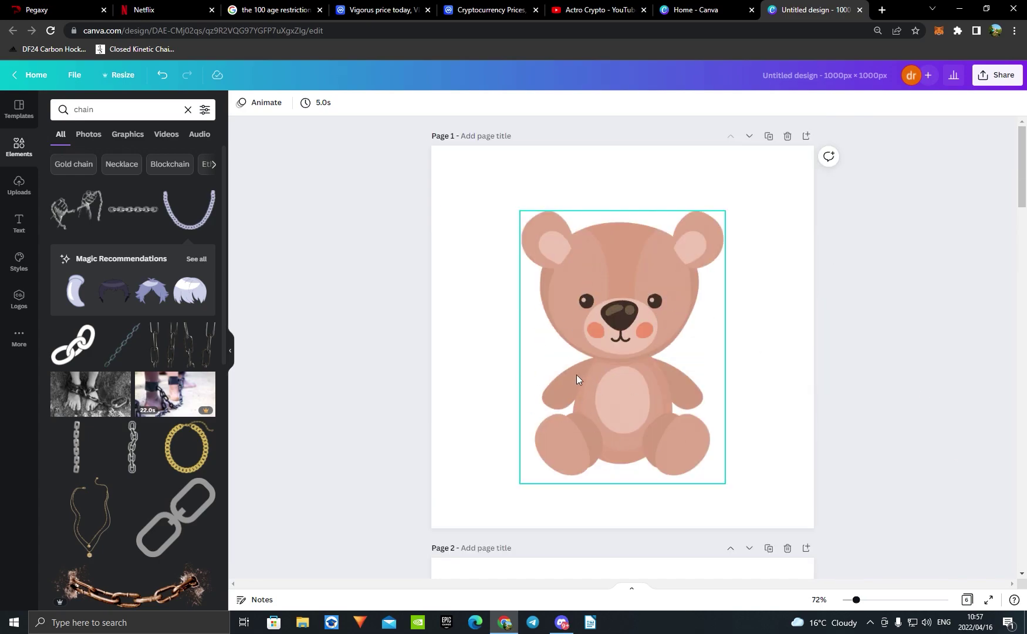
pyautogui.click(190, 214)
pyautogui.moveTo(553, 289); pyautogui.dragTo(628, 340)
pyautogui.moveTo(680, 375); pyautogui.dragTo(641, 389)
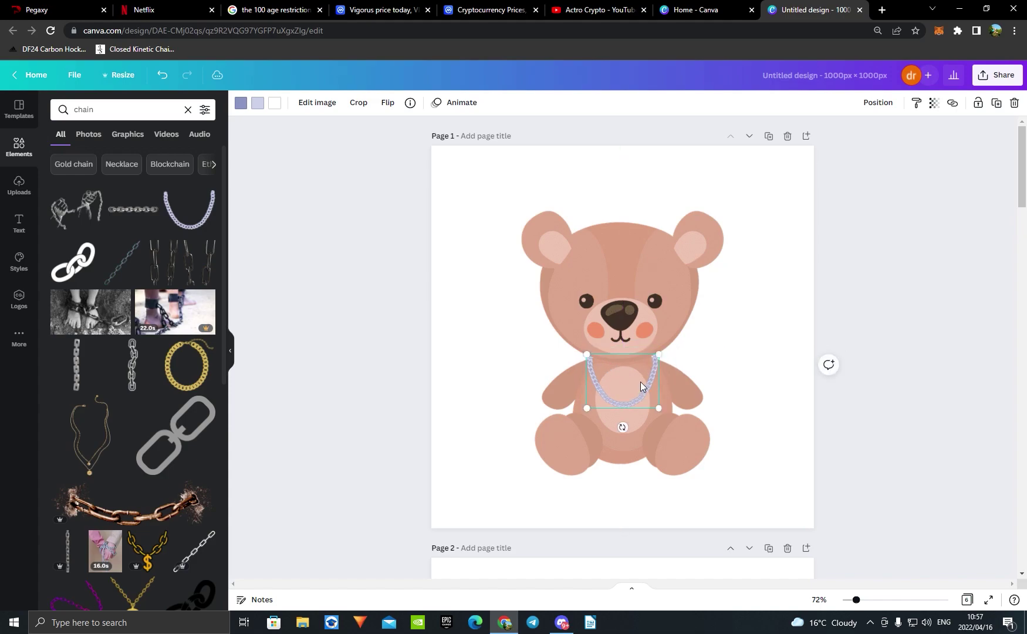
# - Paste a copy of the necklace onto page 6, remove it from the bear, and add page 7
pyautogui.scroll(-20, 837, 372)
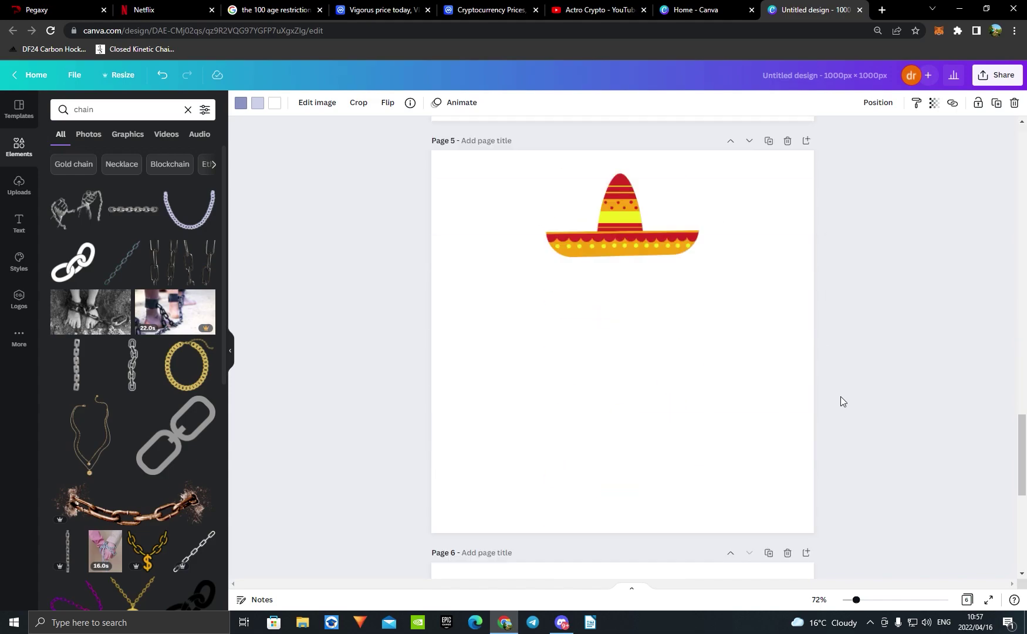
pyautogui.scroll(-2, 630, 354)
pyautogui.hotkey('ctrl', 'v')
pyautogui.scroll(15, 999, 448)
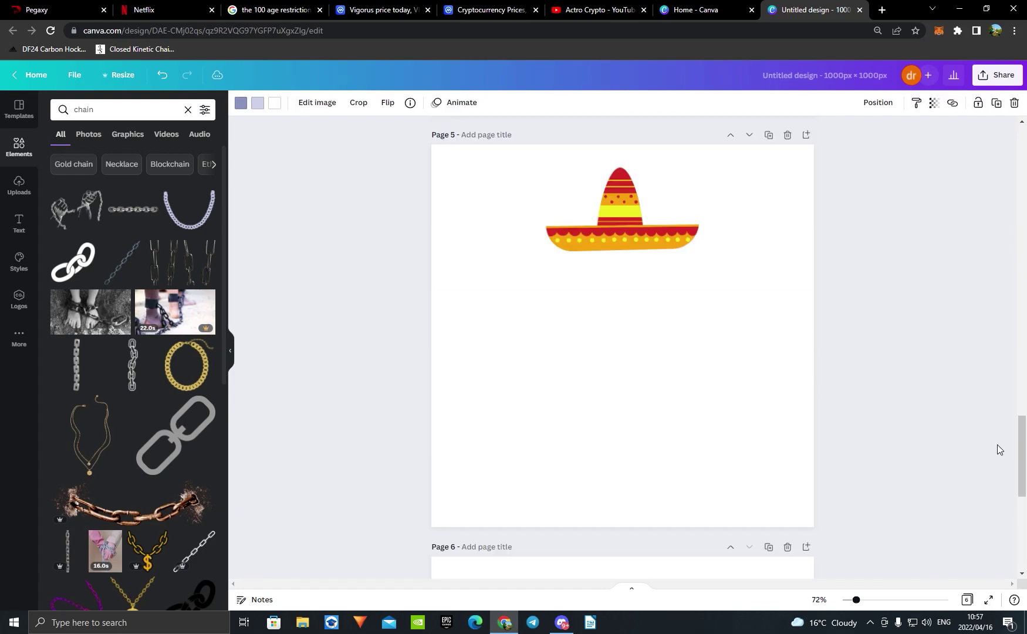
pyautogui.scroll(14, 975, 451)
pyautogui.click(632, 398)
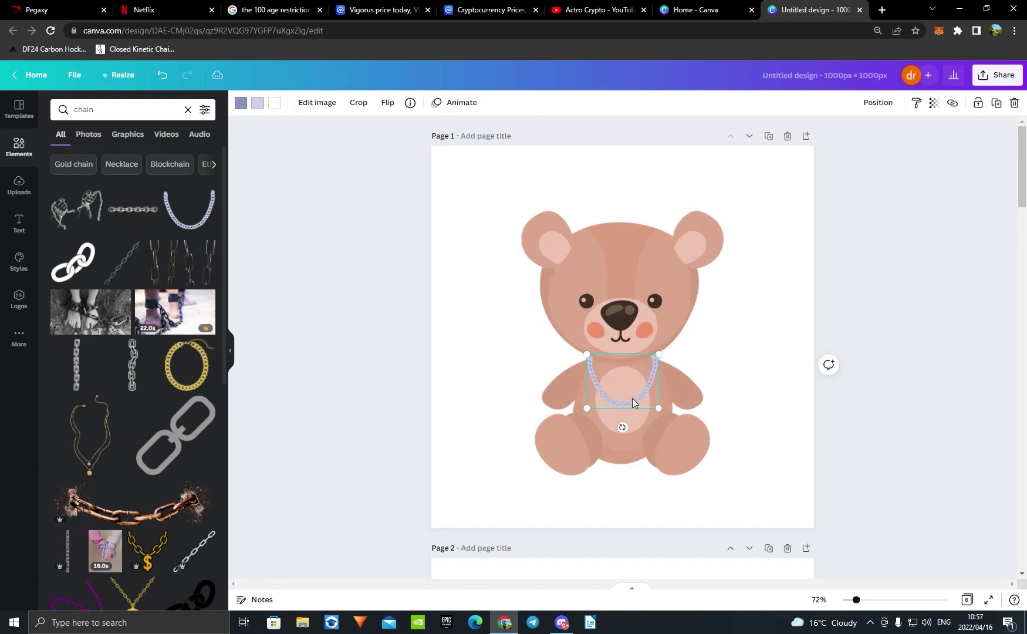
pyautogui.press('Delete')
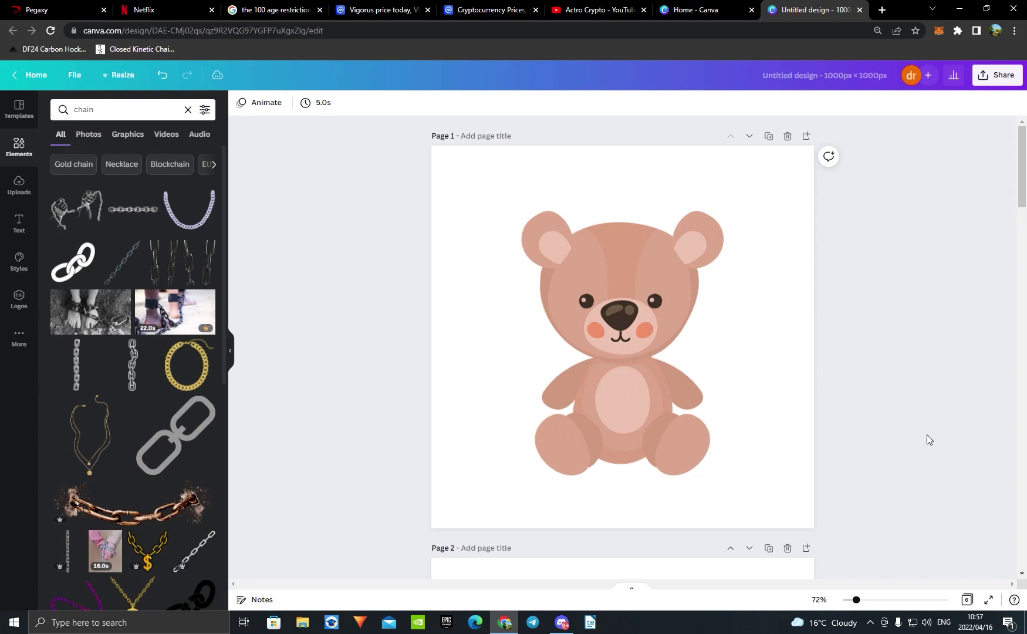
pyautogui.scroll(-20, 927, 435)
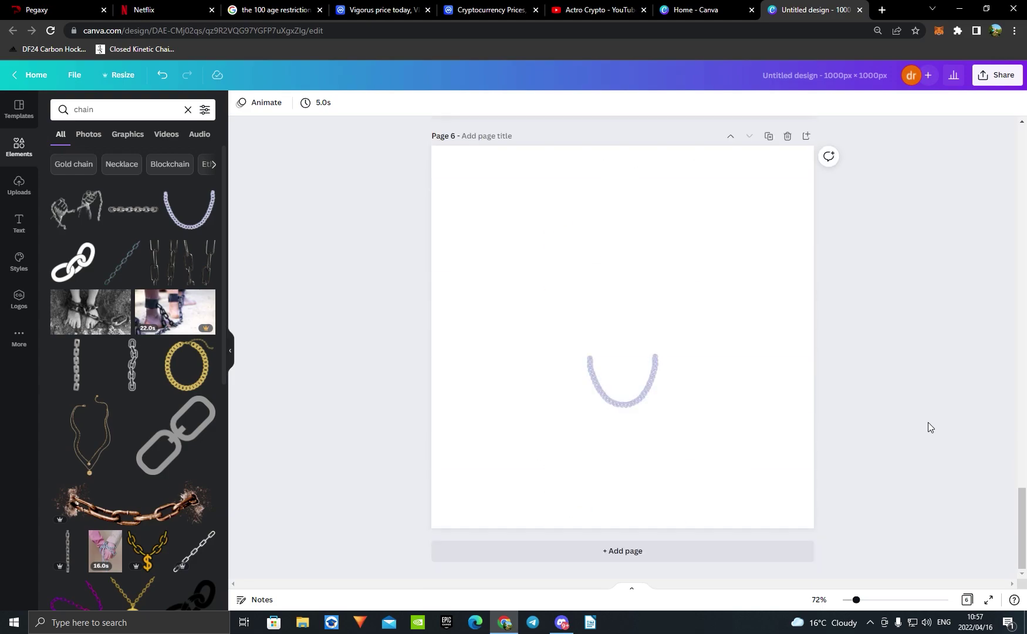
pyautogui.click(733, 557)
# - Add page 8 and give page 7 a custom turquoise (#07BBCD) background
pyautogui.click(686, 554)
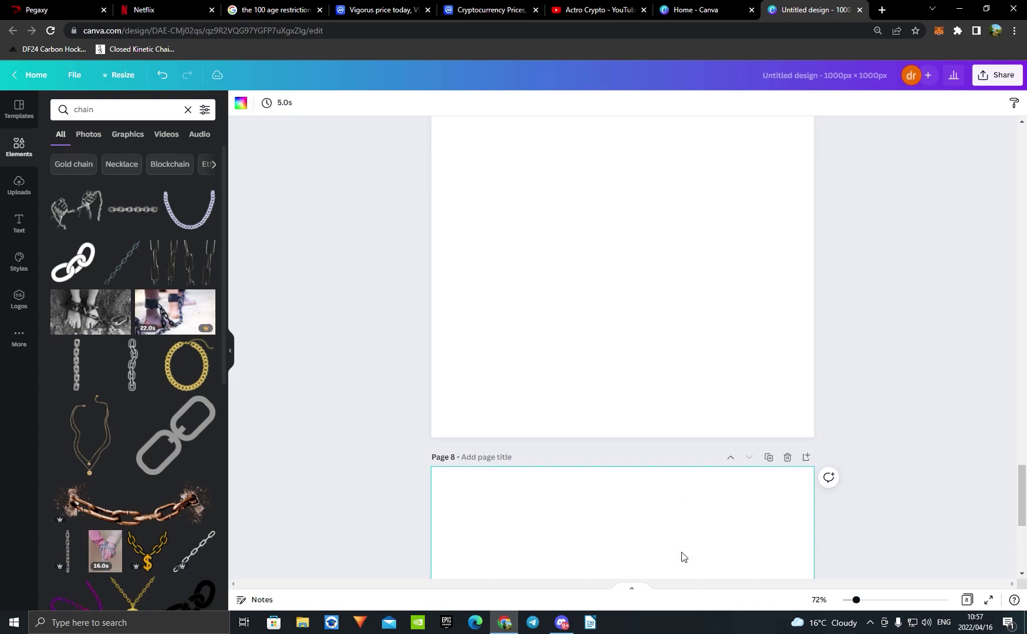
pyautogui.scroll(7, 925, 472)
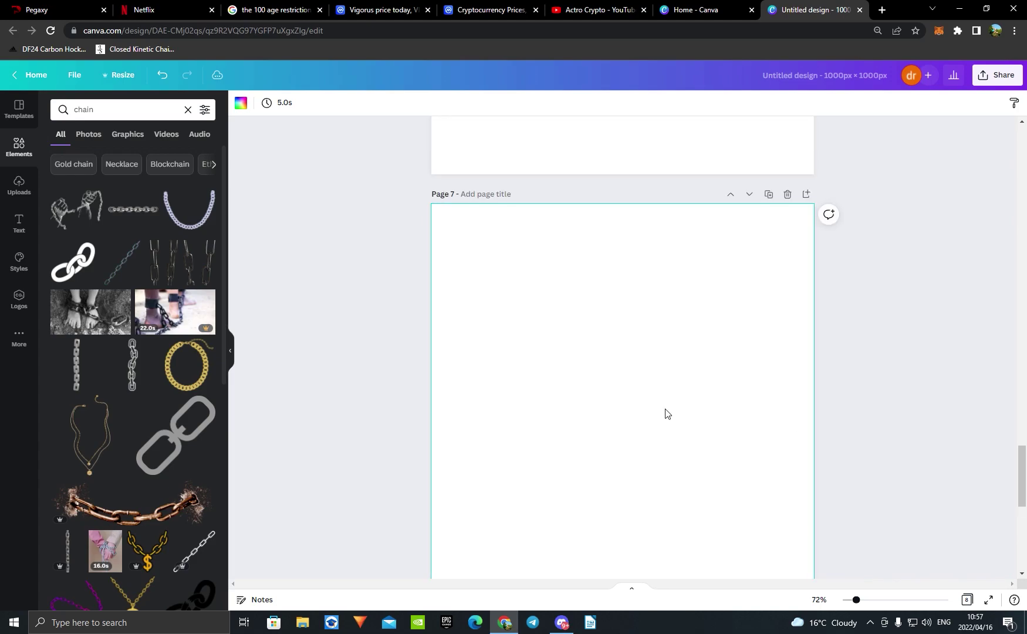
pyautogui.click(241, 104)
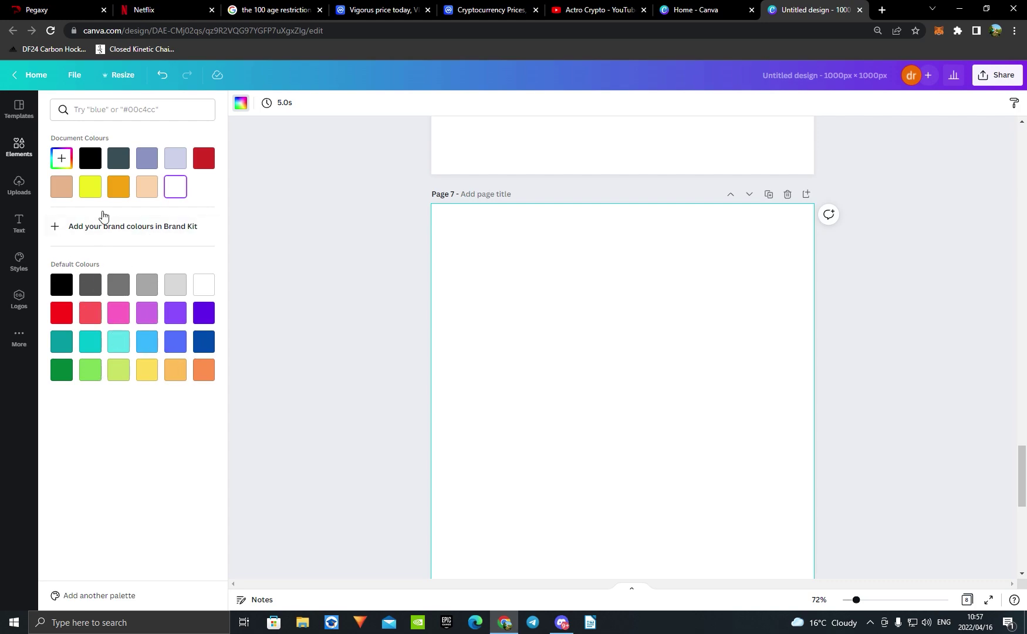
pyautogui.click(61, 158)
pyautogui.click(160, 214)
pyautogui.click(124, 249)
pyautogui.moveTo(122, 252); pyautogui.dragTo(131, 249)
pyautogui.moveTo(194, 189)
pyautogui.mouseDown()
pyautogui.moveTo(210, 179)
pyautogui.moveTo(198, 195)
pyautogui.mouseUp()
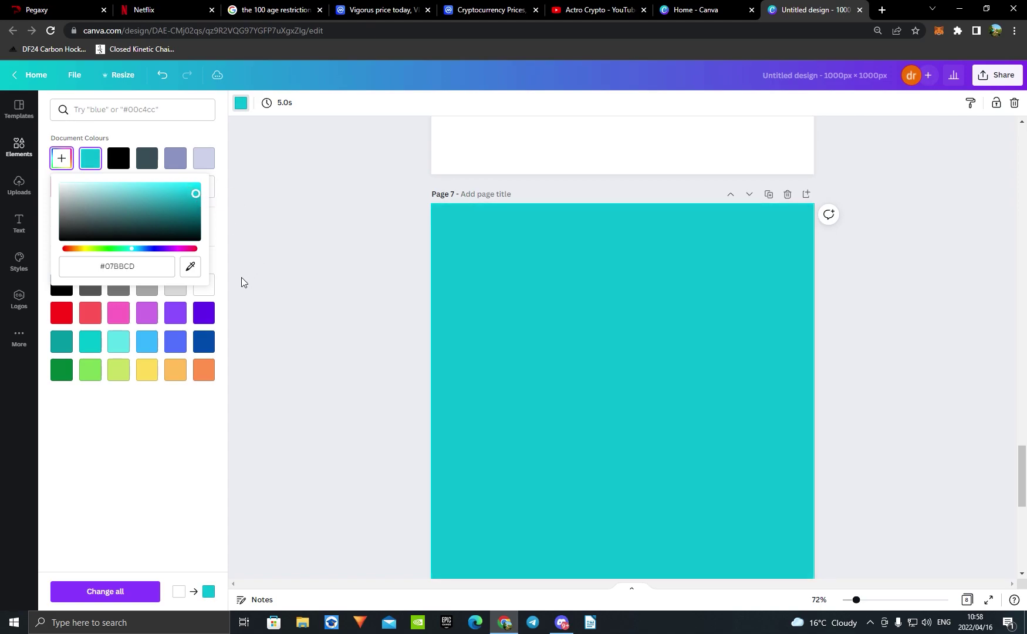
pyautogui.click(284, 314)
# - Set page 8's background to the yellow swatch
pyautogui.scroll(-7, 444, 281)
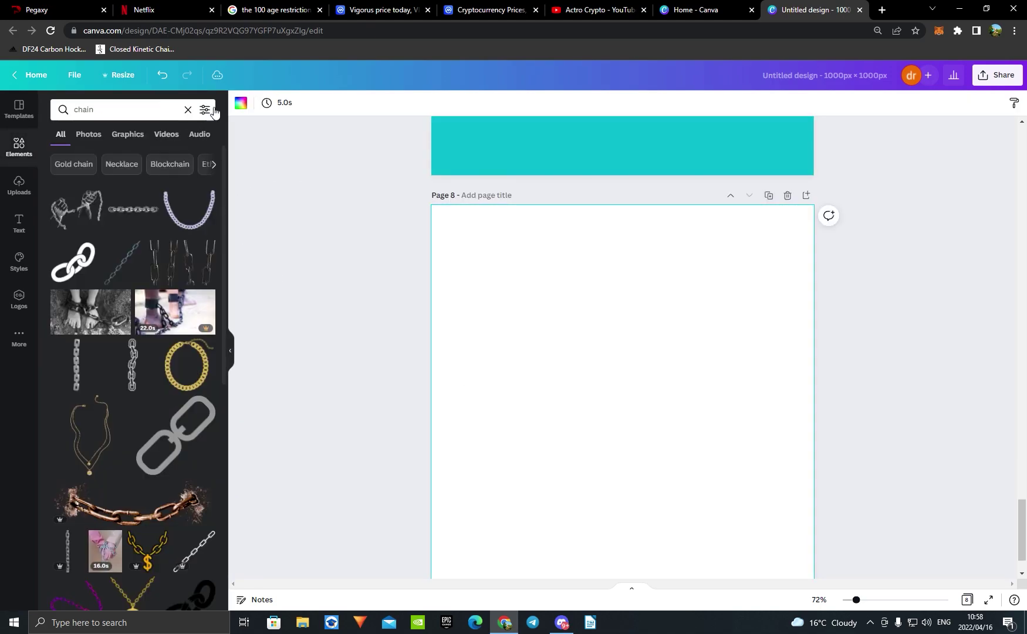
pyautogui.click(246, 104)
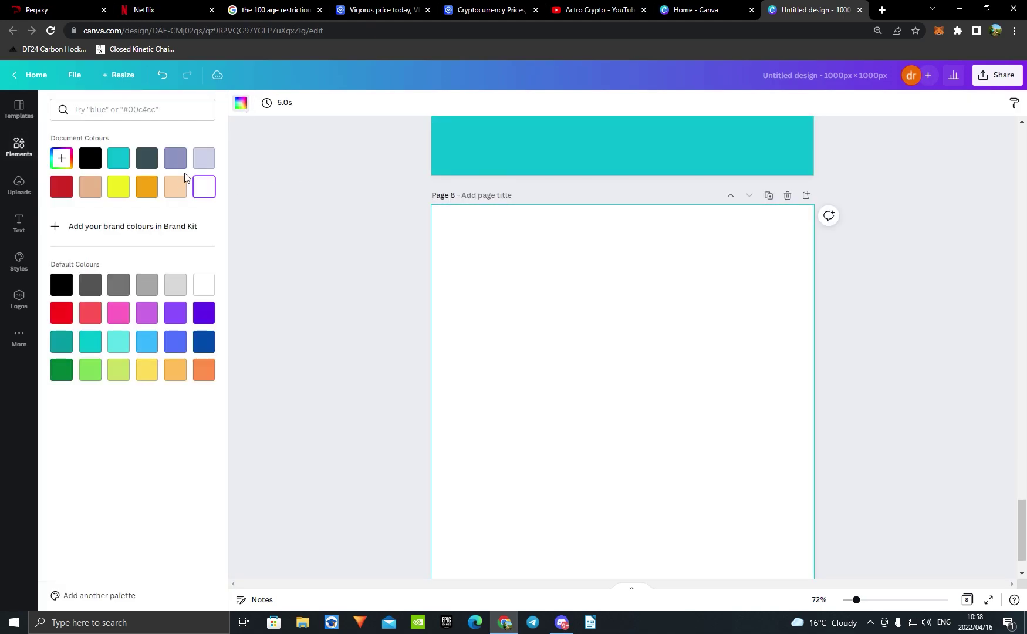
pyautogui.click(119, 194)
pyautogui.click(358, 292)
pyautogui.scroll(-2, 687, 343)
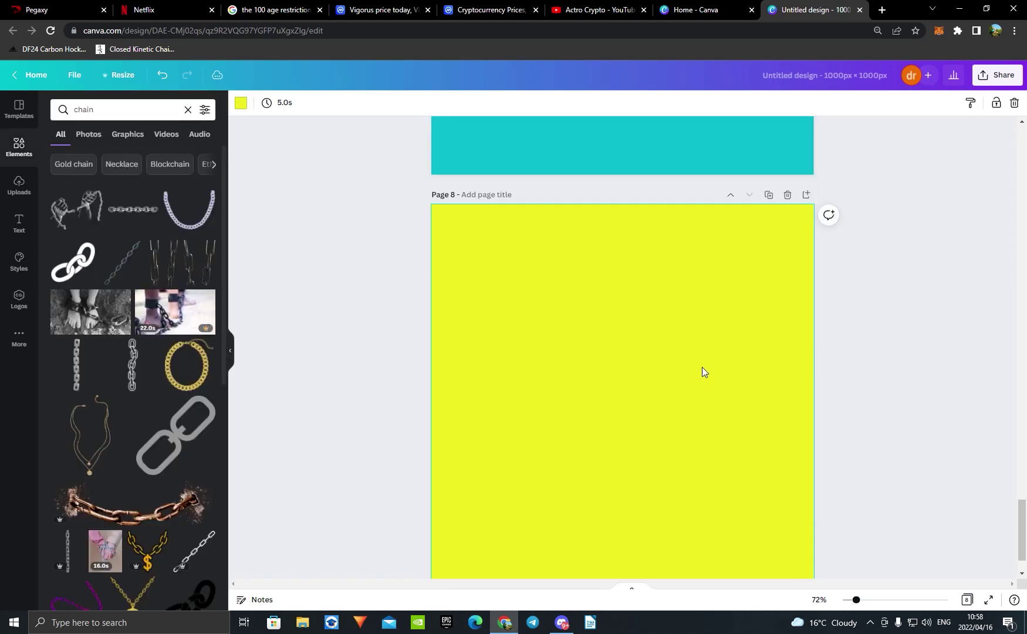
pyautogui.scroll(14, 704, 370)
pyautogui.scroll(14, 651, 413)
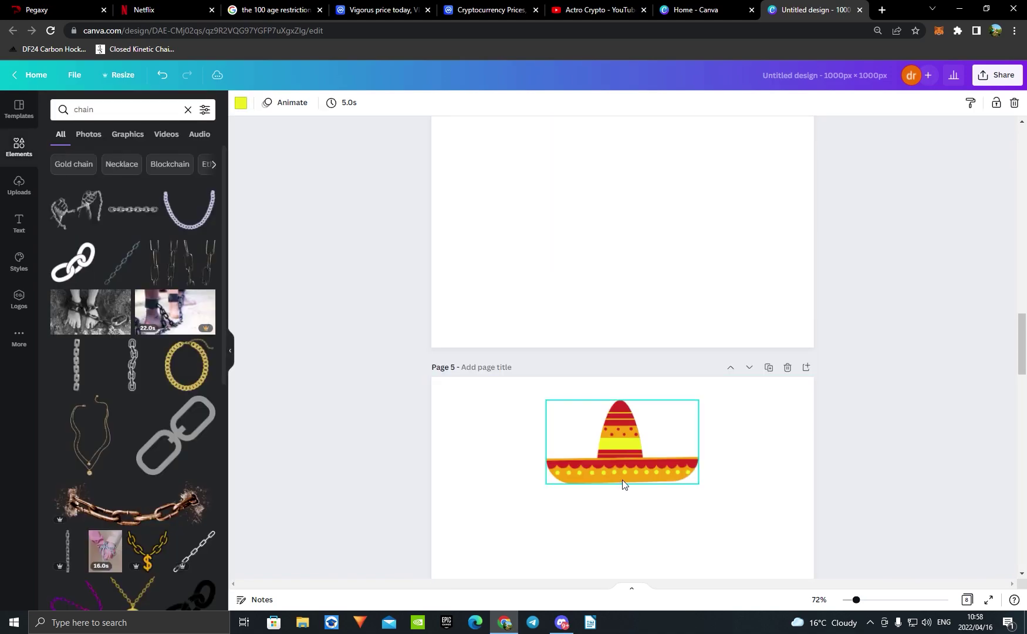
# - Paste a copy of the teddy bear onto blank page 2
pyautogui.scroll(18, 655, 436)
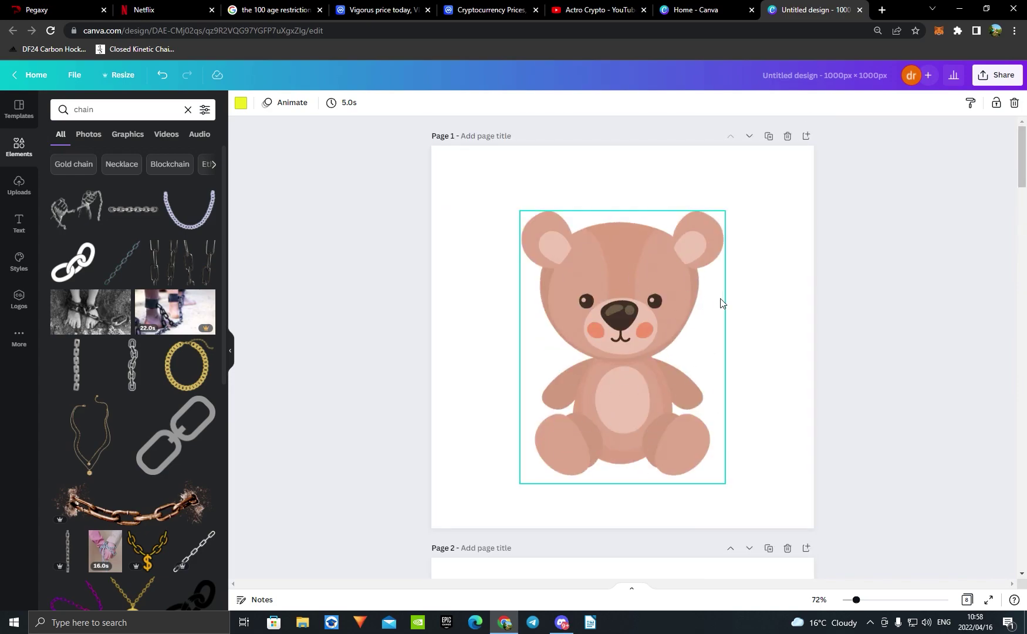
pyautogui.click(740, 190)
pyautogui.scroll(-2, 805, 138)
pyautogui.scroll(-4, 804, 139)
pyautogui.scroll(6, 827, 206)
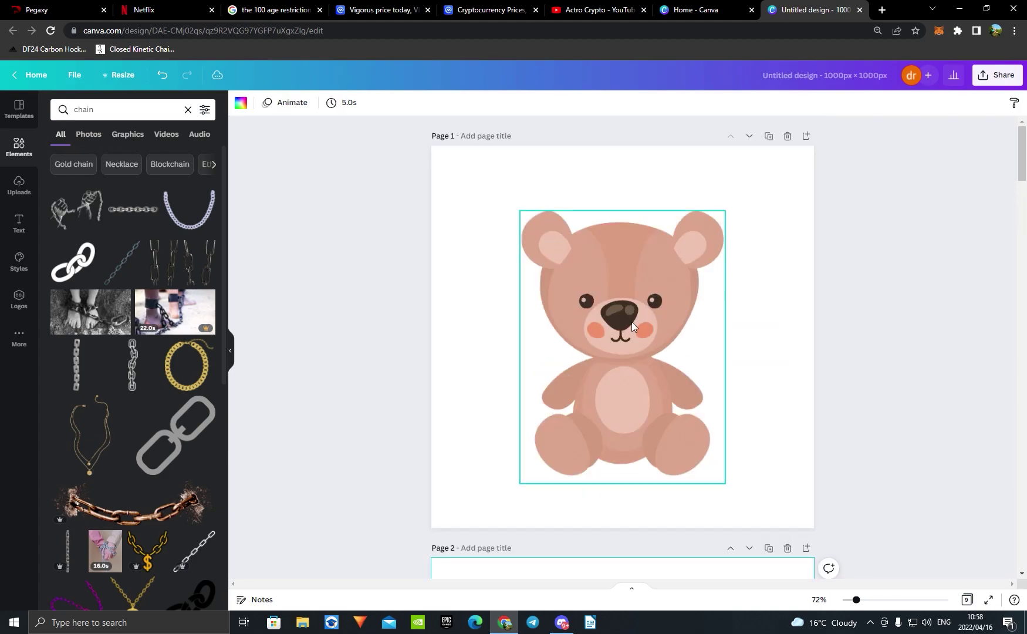
pyautogui.click(630, 307)
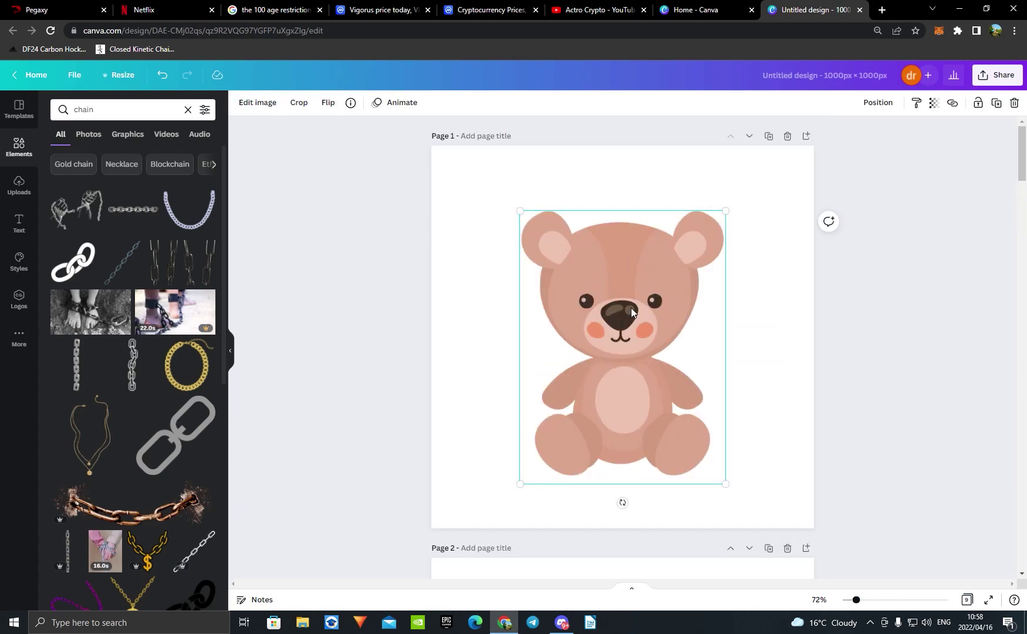
pyautogui.scroll(-4, 946, 318)
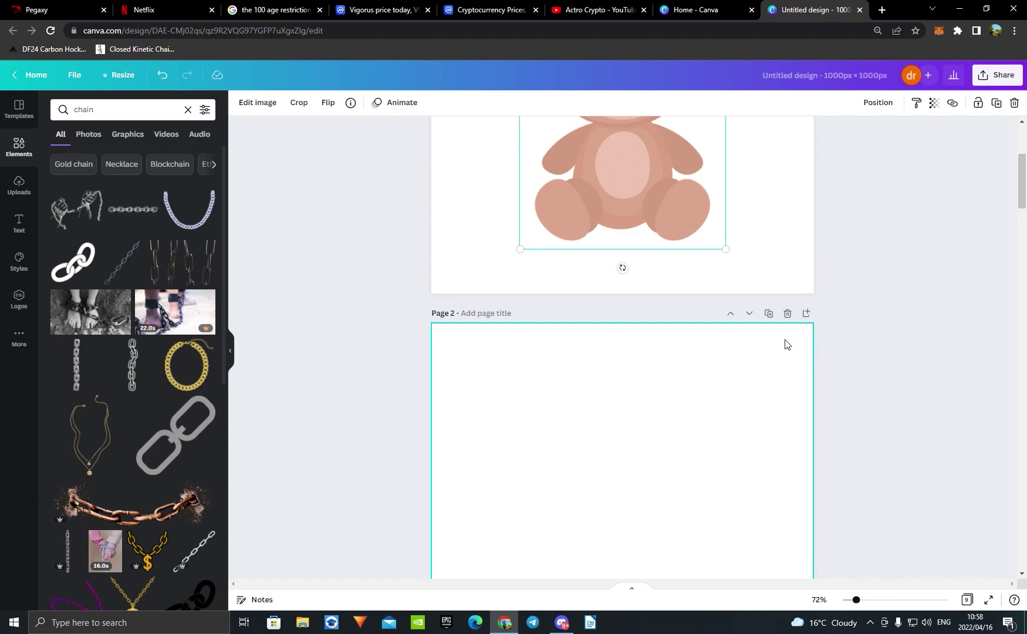
pyautogui.hotkey('ctrl', 'v')
pyautogui.scroll(3, 958, 385)
pyautogui.scroll(-5, 727, 419)
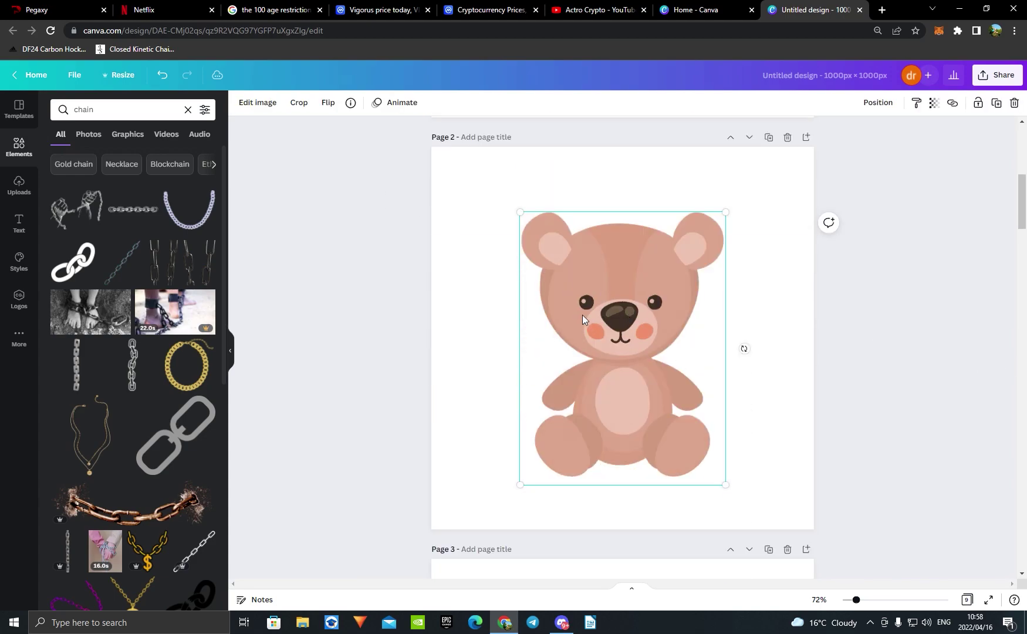
# - Try Cherry and Sea Blue duotones on the bear copy, then delete it and its page
pyautogui.click(268, 103)
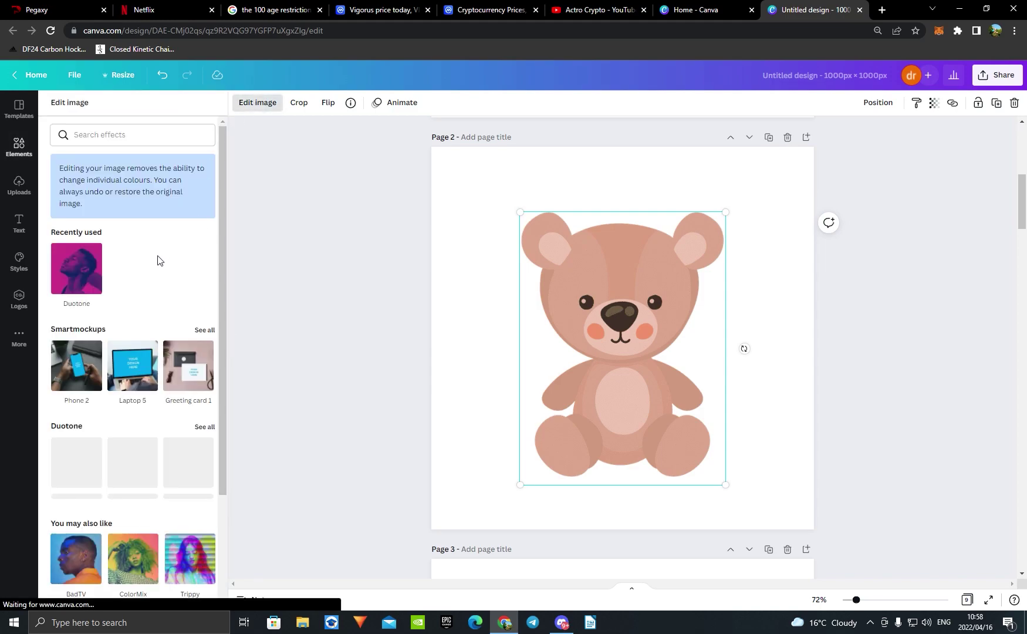
pyautogui.click(70, 272)
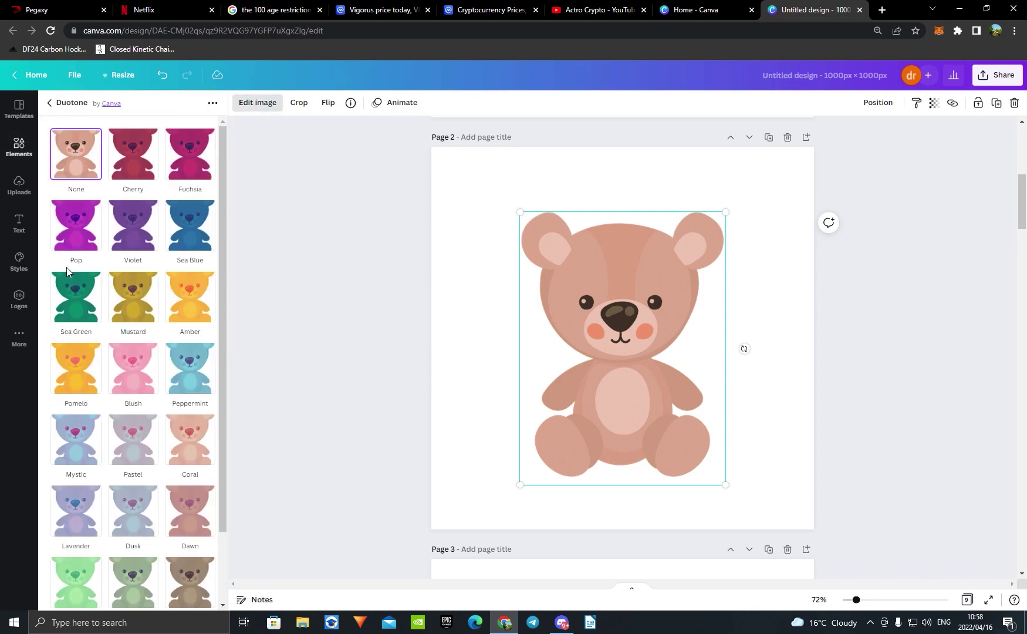
pyautogui.click(146, 155)
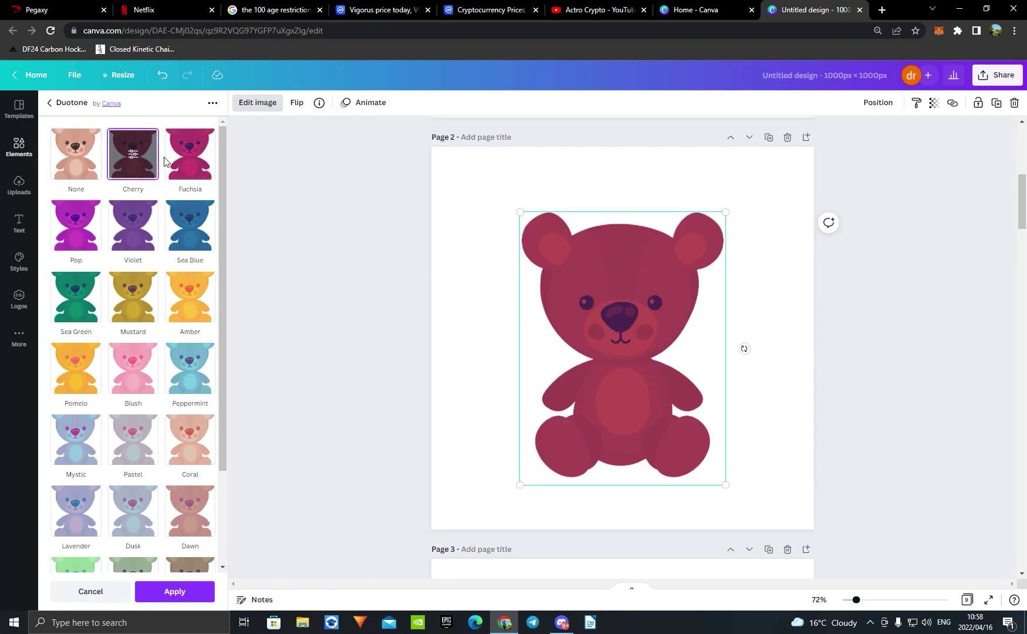
pyautogui.click(197, 230)
pyautogui.press('Delete')
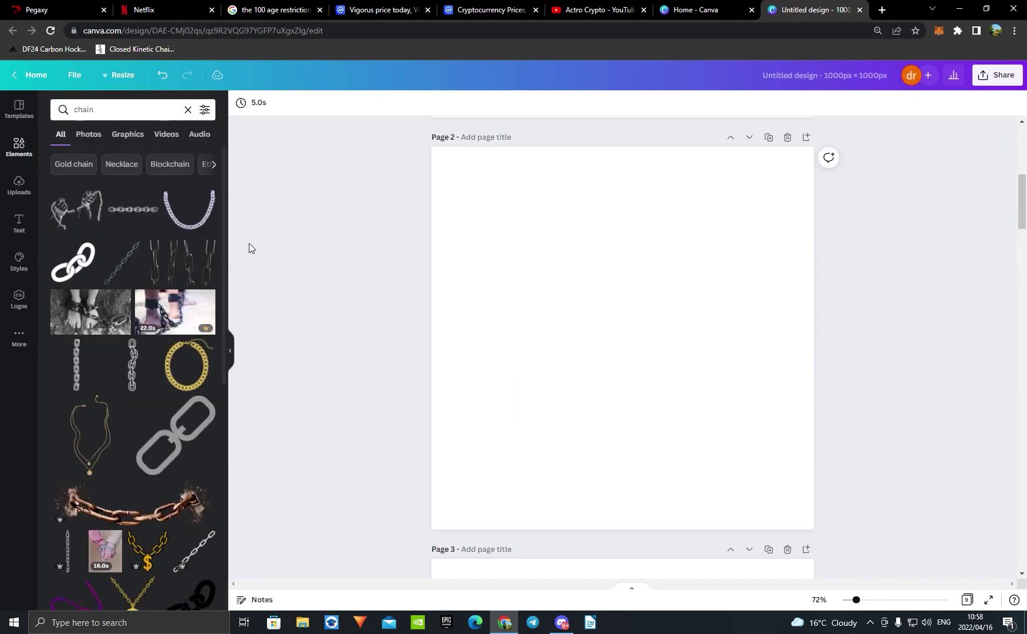
pyautogui.click(787, 137)
pyautogui.scroll(3, 865, 275)
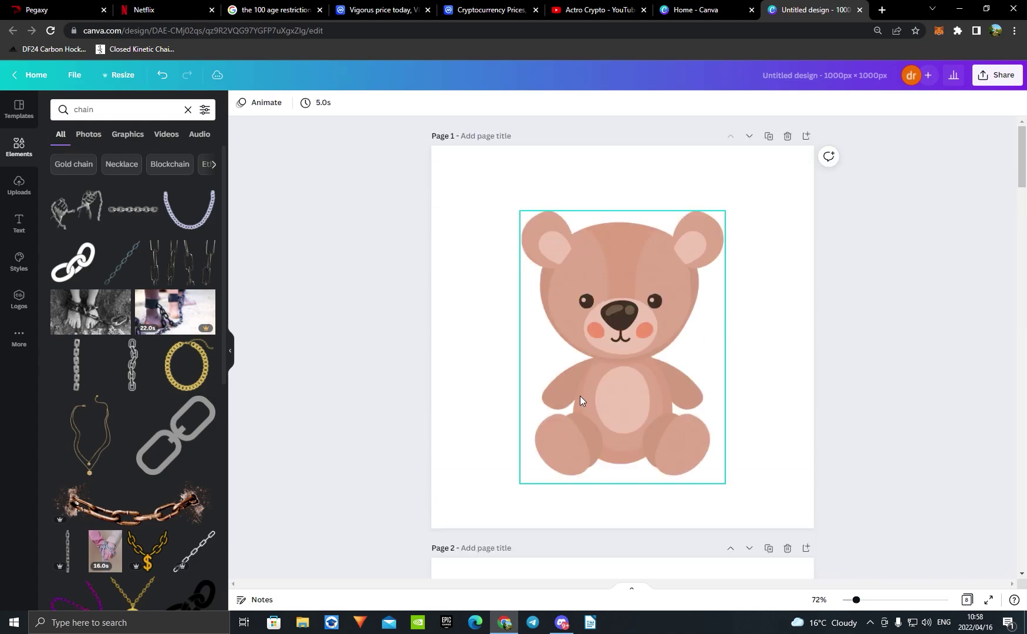
pyautogui.scroll(-10, 686, 313)
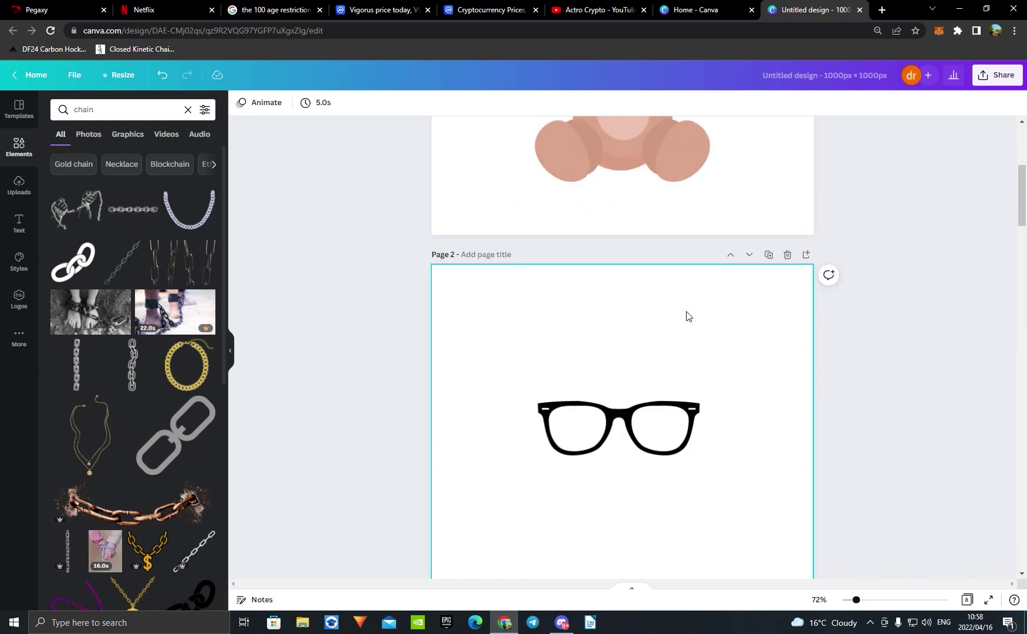
pyautogui.scroll(-20, 686, 316)
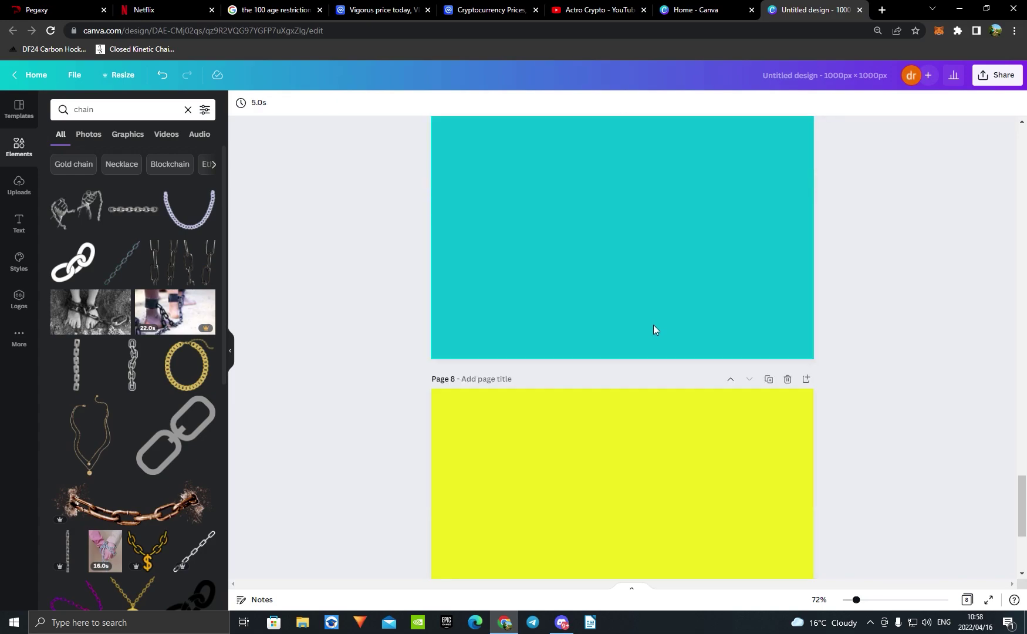
pyautogui.scroll(20, 649, 309)
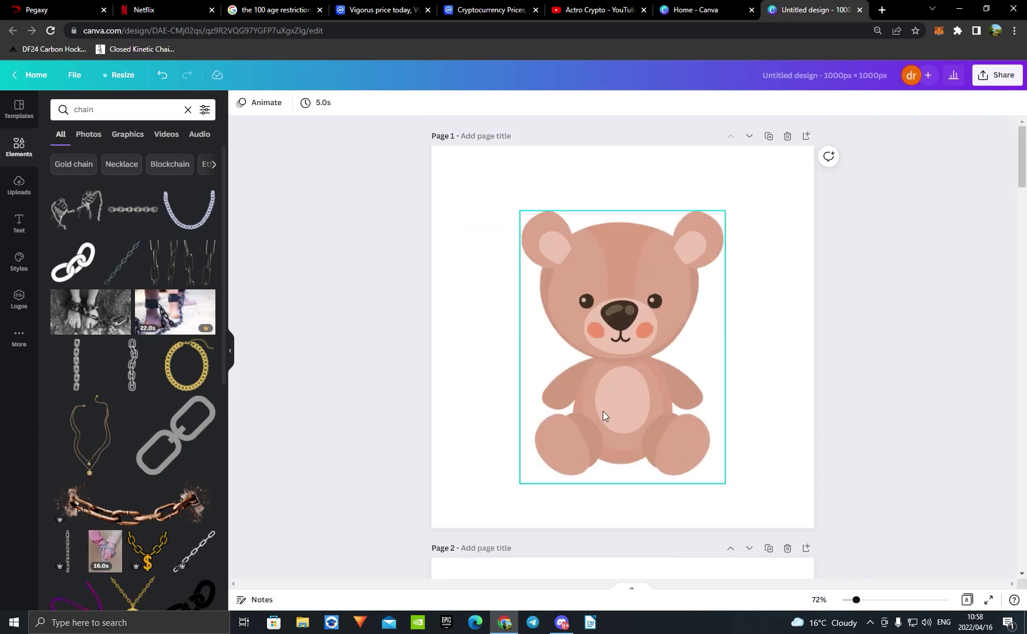
pyautogui.click(731, 376)
pyautogui.scroll(-3, 710, 396)
pyautogui.scroll(3, 816, 382)
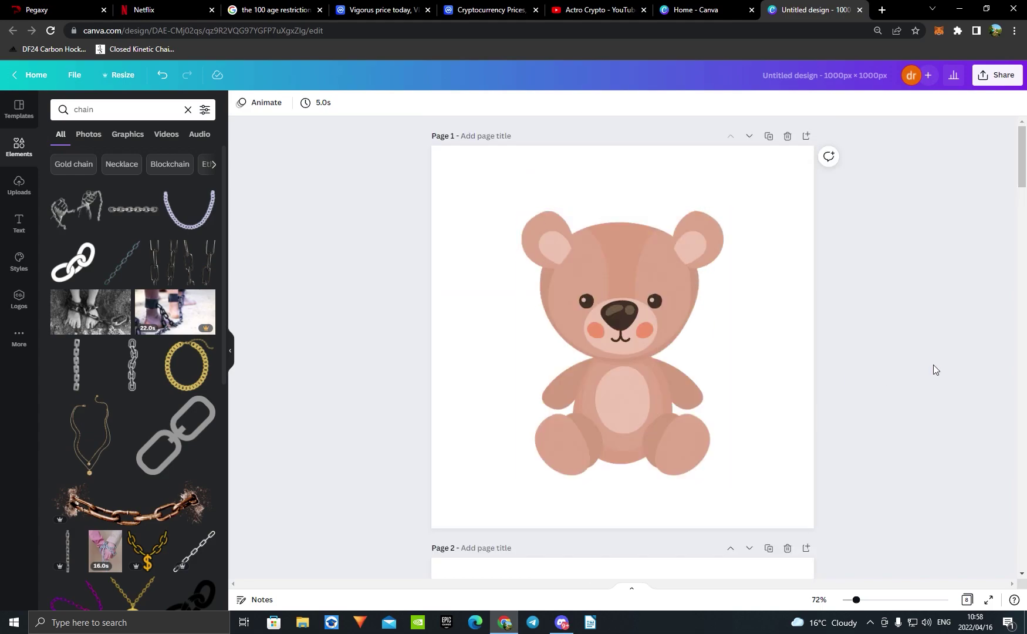
pyautogui.scroll(-7, 622, 282)
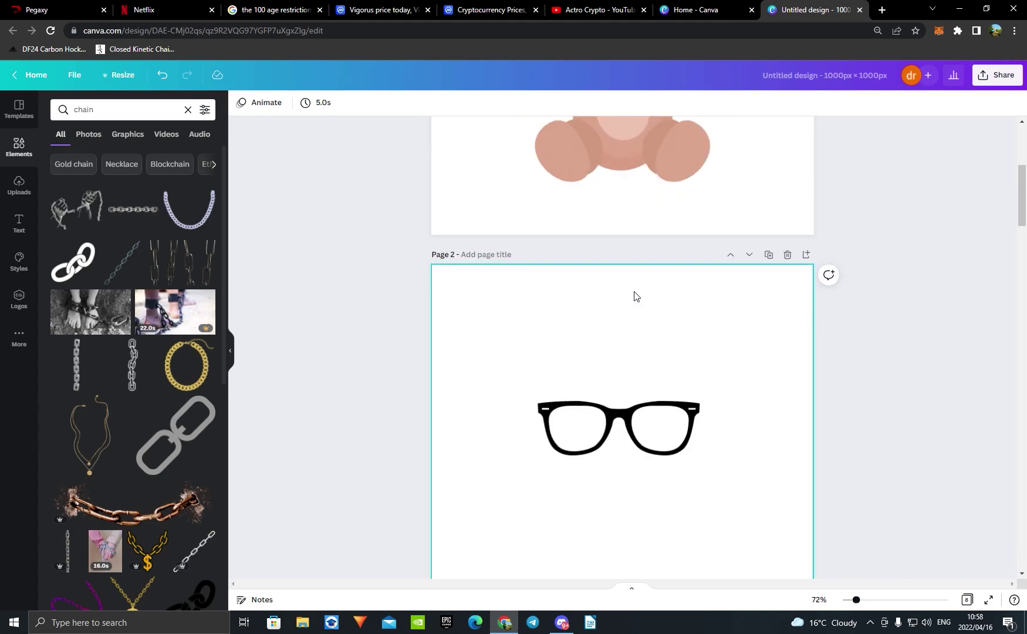
pyautogui.scroll(5, 744, 286)
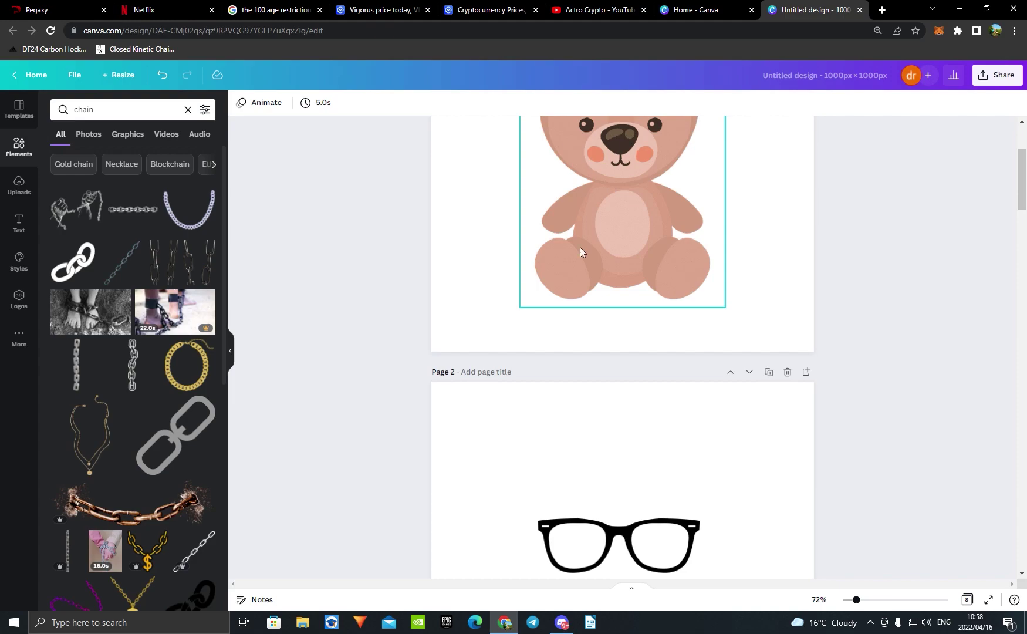
pyautogui.scroll(3, 762, 337)
pyautogui.scroll(-1, 939, 329)
pyautogui.scroll(1, 939, 329)
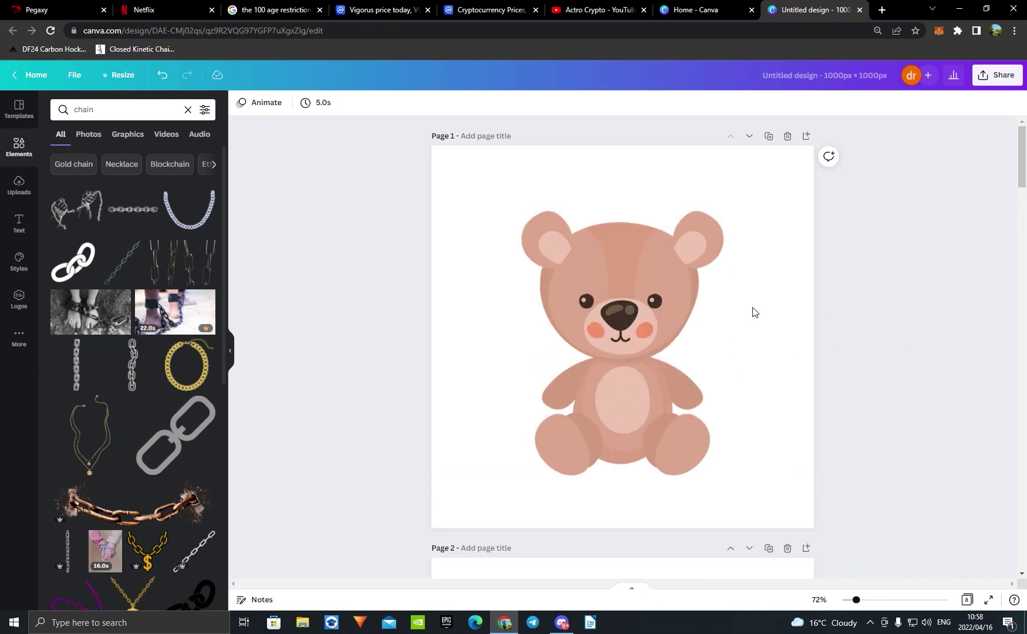
pyautogui.doubleClick(636, 332)
pyautogui.click(828, 342)
pyautogui.click(833, 323)
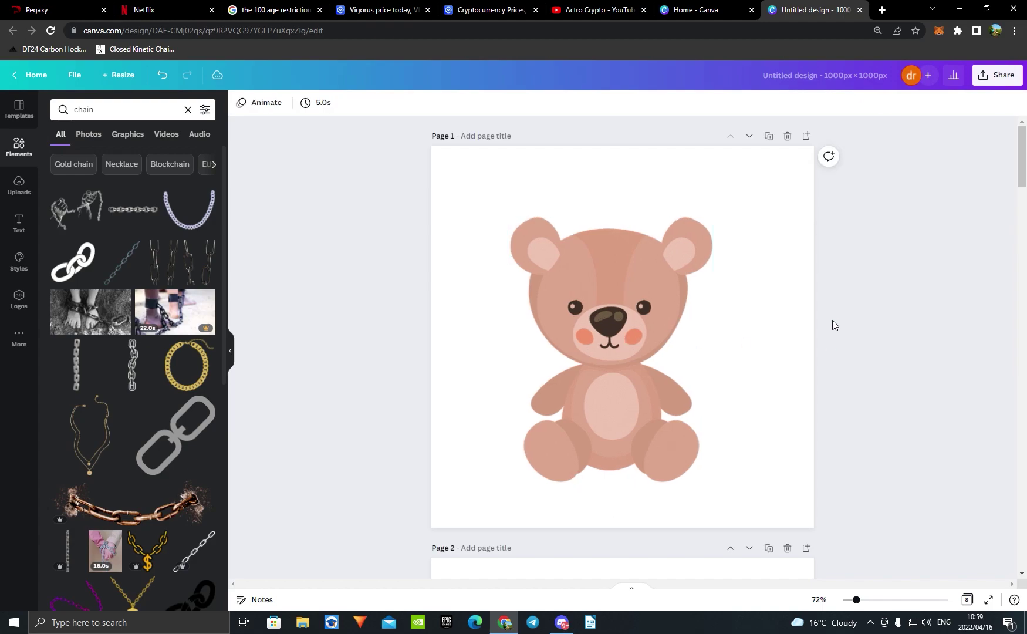
pyautogui.scroll(-5, 833, 325)
pyautogui.click(616, 376)
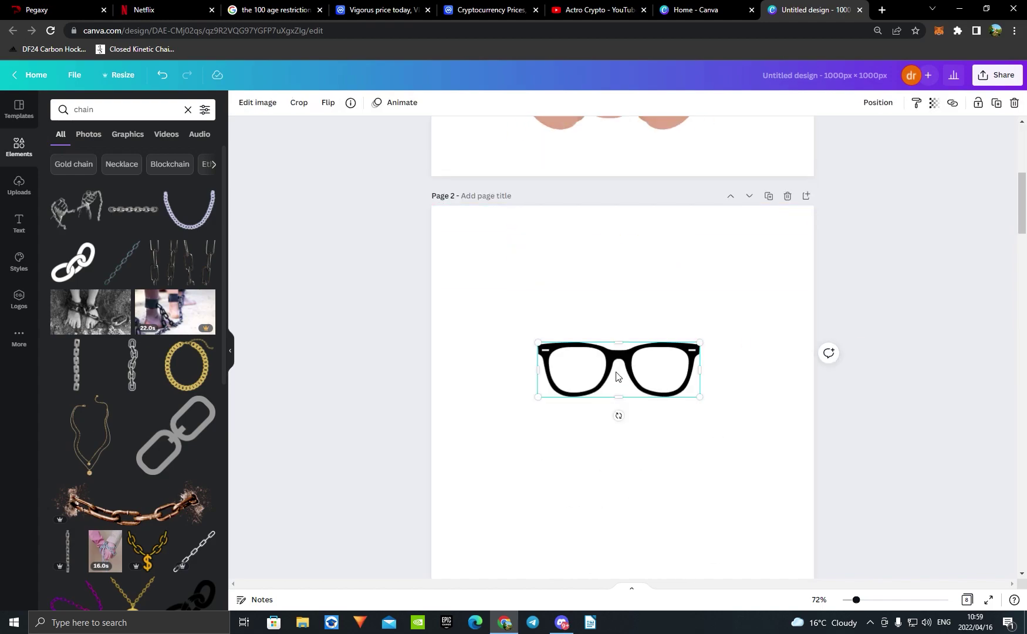
pyautogui.hotkey('ctrl', 'c')
pyautogui.scroll(5, 839, 359)
pyautogui.click(763, 375)
pyautogui.hotkey('ctrl', 'v')
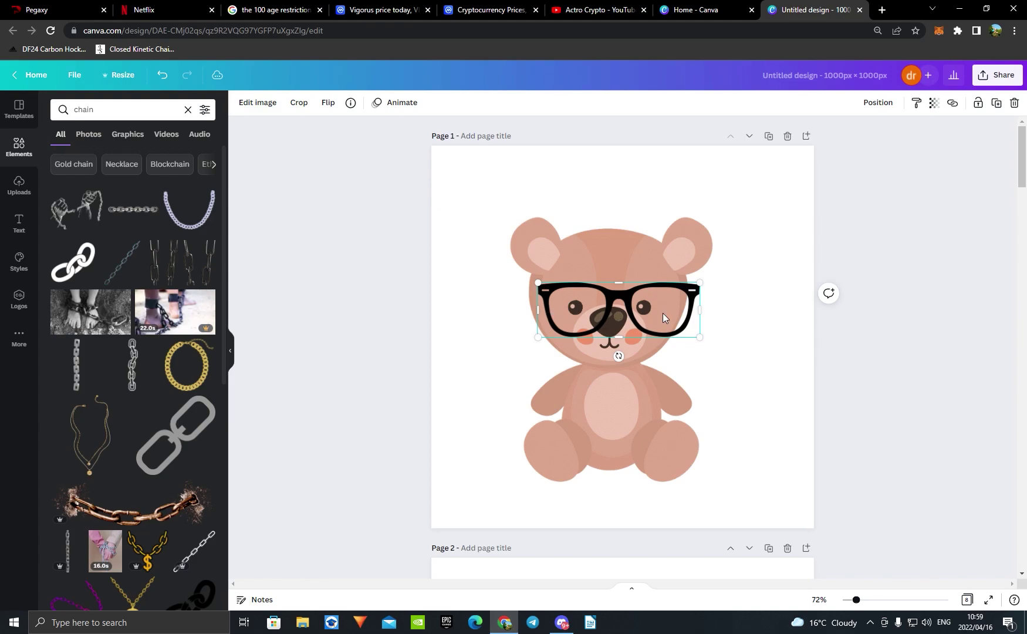
pyautogui.scroll(-6, 937, 346)
pyautogui.scroll(4, 928, 340)
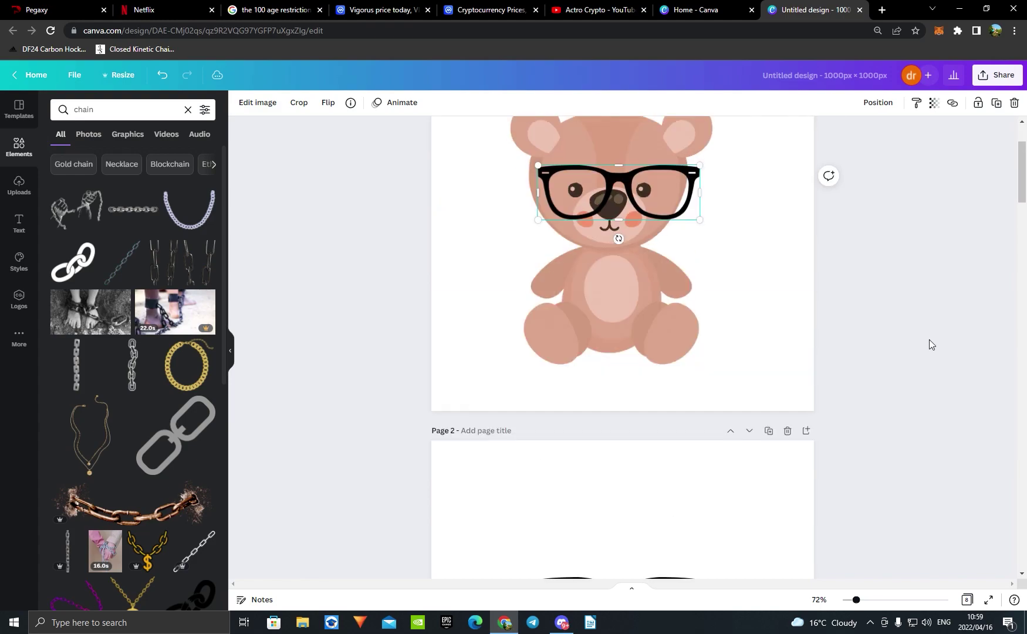
pyautogui.hotkey('ctrl', 'z')
pyautogui.hotkey('ctrl', 'z')
pyautogui.scroll(2, 662, 307)
pyautogui.scroll(-5, 609, 381)
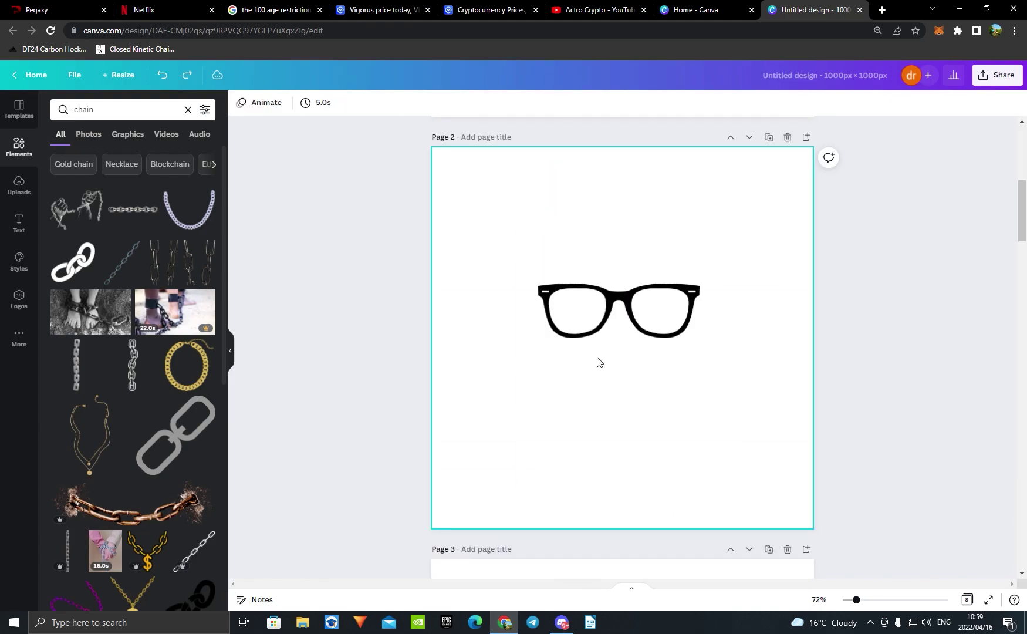
pyautogui.click(610, 315)
pyautogui.scroll(5, 770, 298)
pyautogui.click(780, 379)
pyautogui.hotkey('ctrl', 'v')
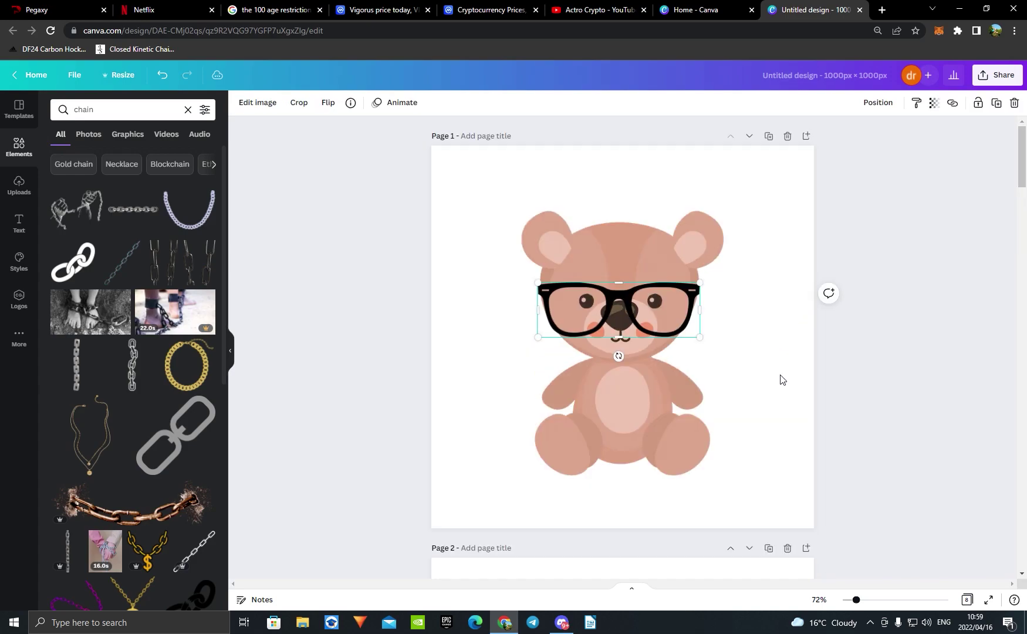
pyautogui.hotkey('ctrl', 'z')
pyautogui.scroll(-14, 724, 373)
pyautogui.scroll(-18, 633, 376)
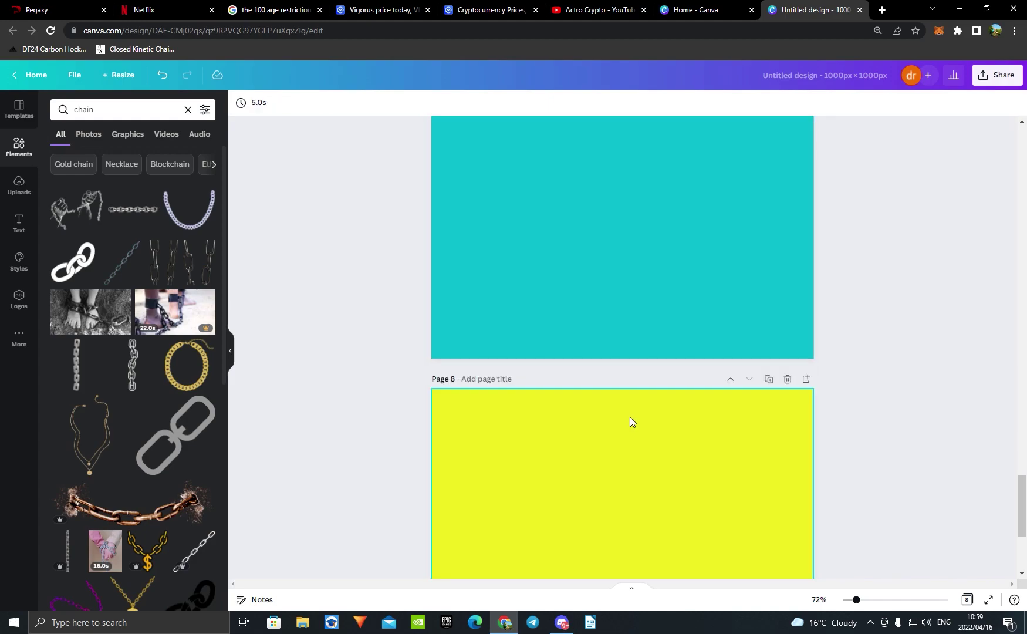
pyautogui.scroll(-4, 629, 421)
pyautogui.click(629, 421)
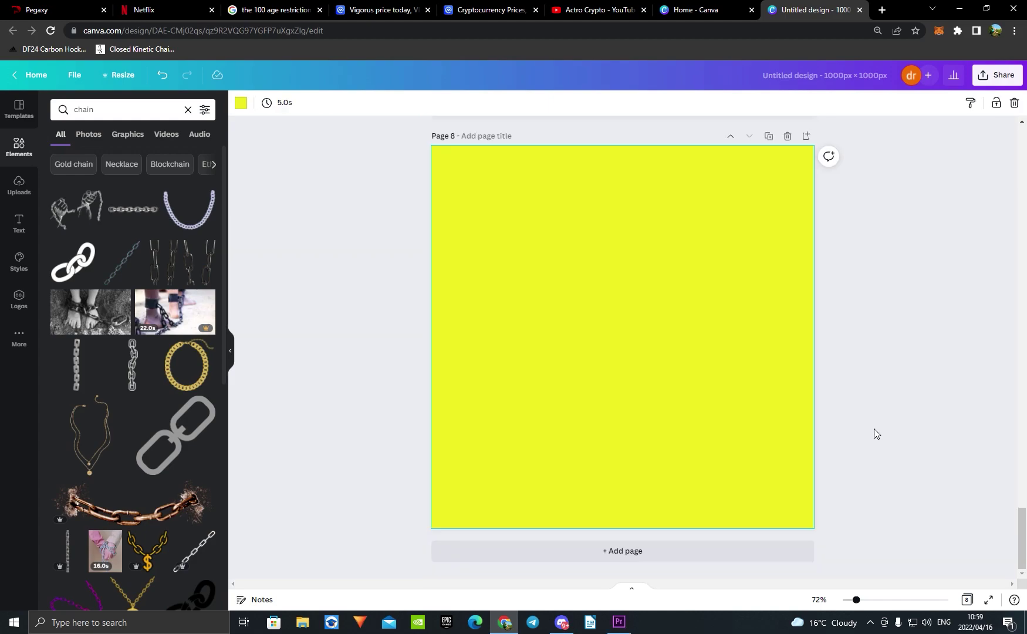
# - Download all 8 pages as 1000 × 1000 px PNG images from the Share menu
pyautogui.click(1016, 84)
pyautogui.click(866, 328)
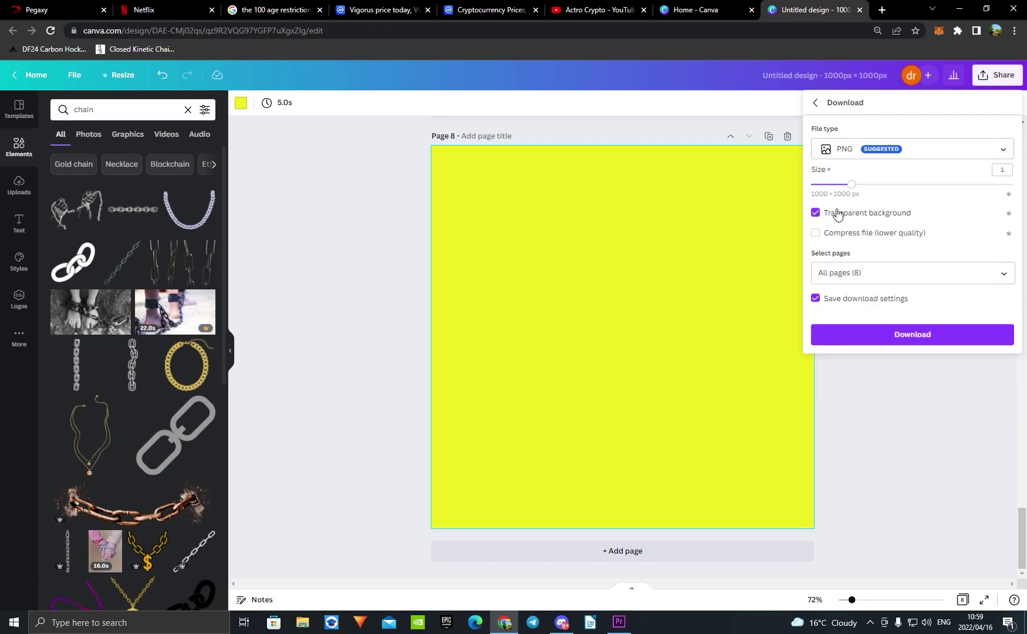
pyautogui.click(920, 334)
# - Scroll through the pages, selecting the cyan page 7 and continuing down to the yellow page 8
pyautogui.scroll(7, 788, 441)
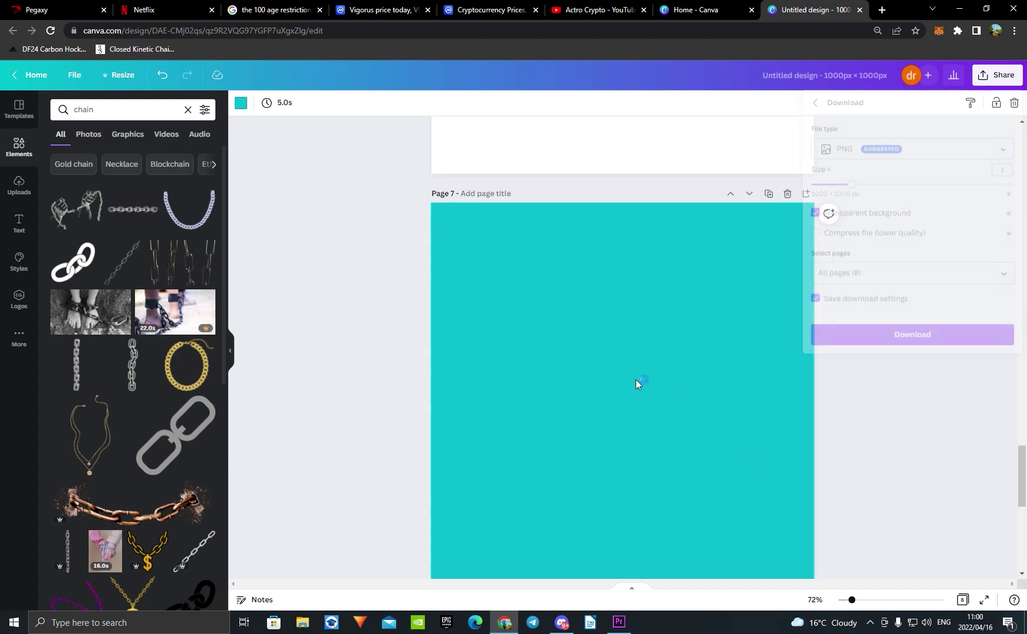
pyautogui.scroll(-4, 661, 497)
pyautogui.click(668, 207)
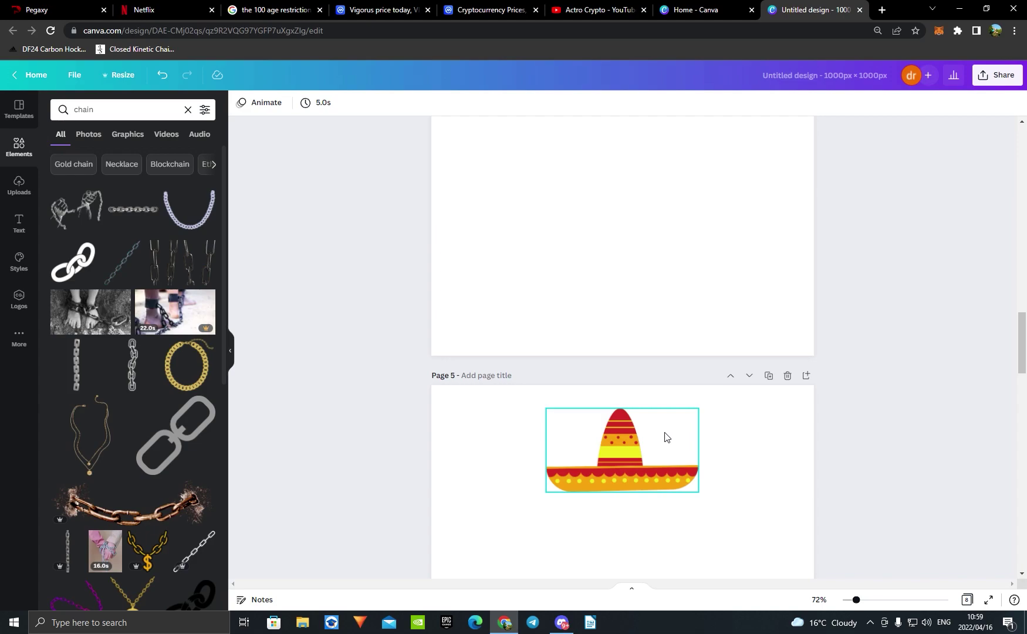
pyautogui.scroll(15, 651, 428)
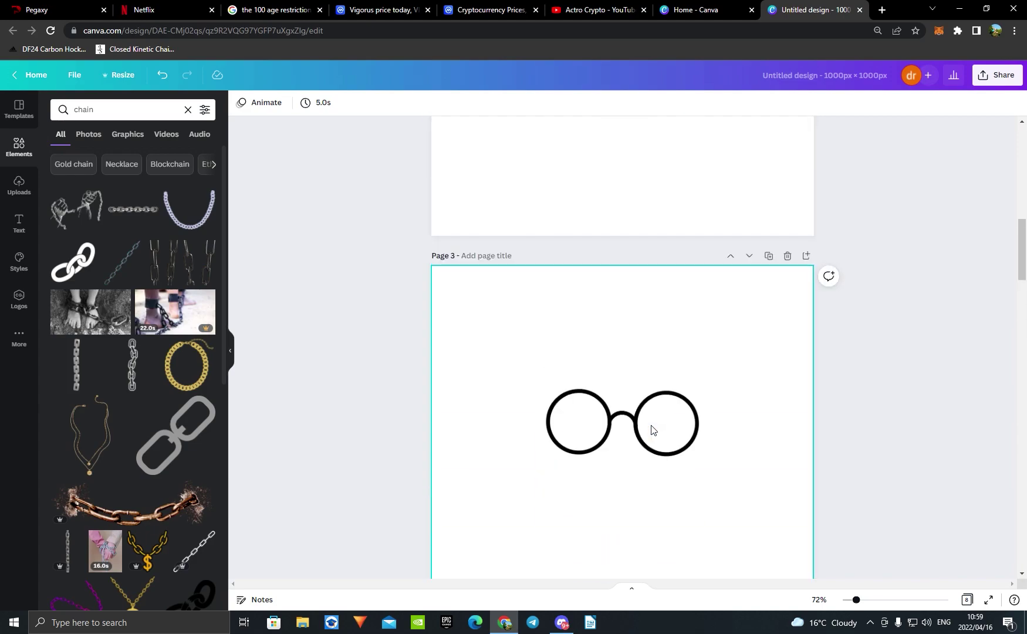
pyautogui.scroll(-5, 616, 422)
pyautogui.scroll(-20, 806, 475)
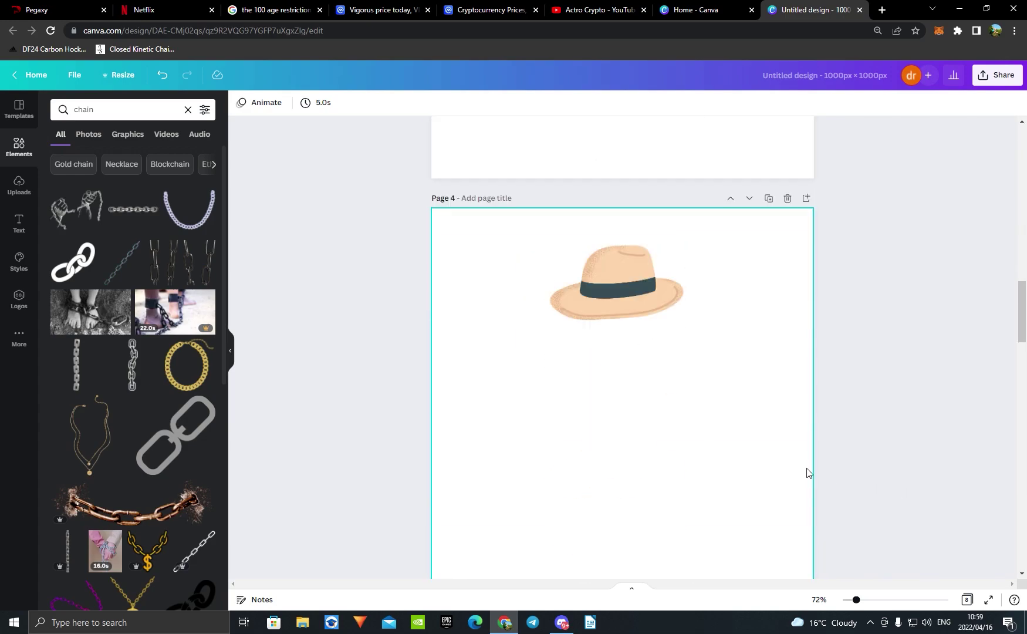
pyautogui.scroll(-8, 769, 475)
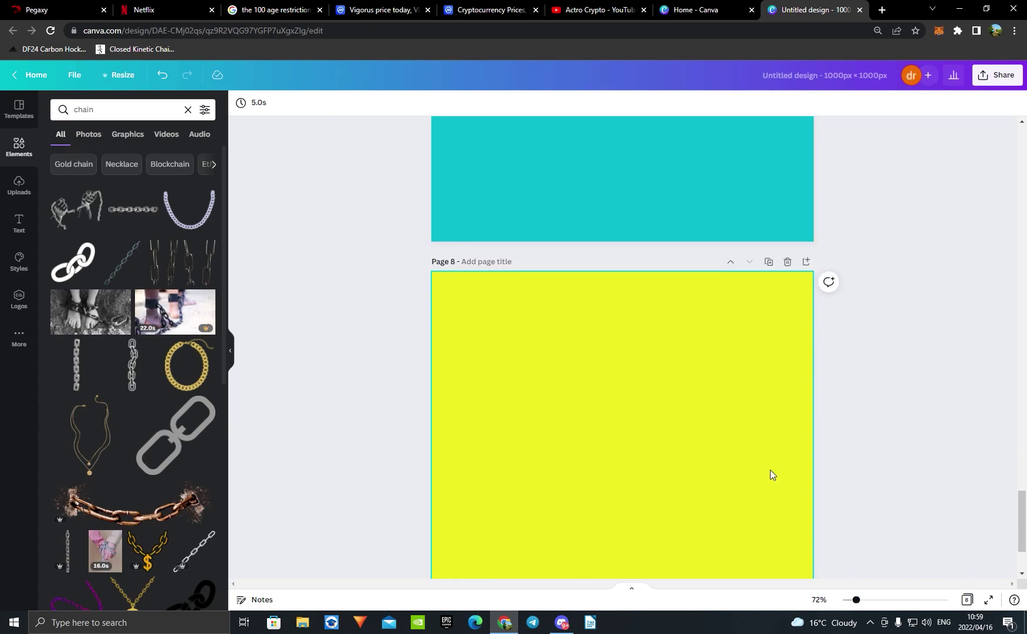